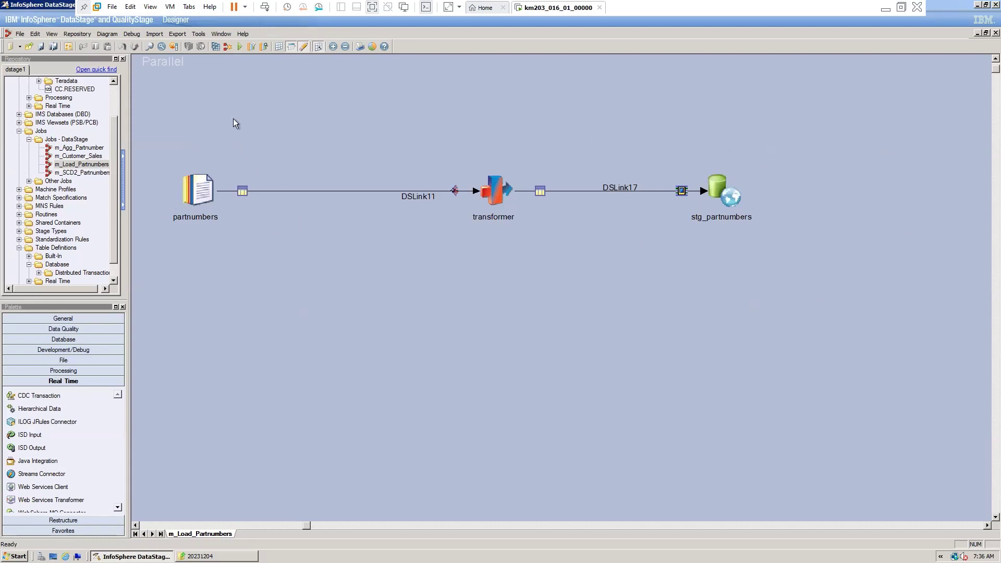
# - Open the m_Customer_Sales job and export it as XML to C:\Datastage Code\20231204\m_Customer_Sales.xml
pyautogui.doubleClick(76, 156)
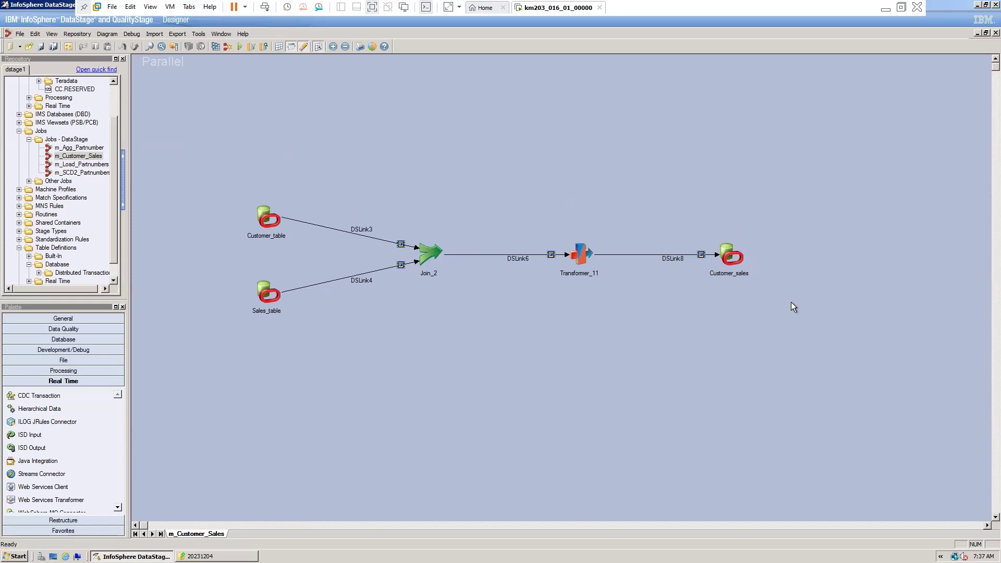
pyautogui.rightClick(89, 155)
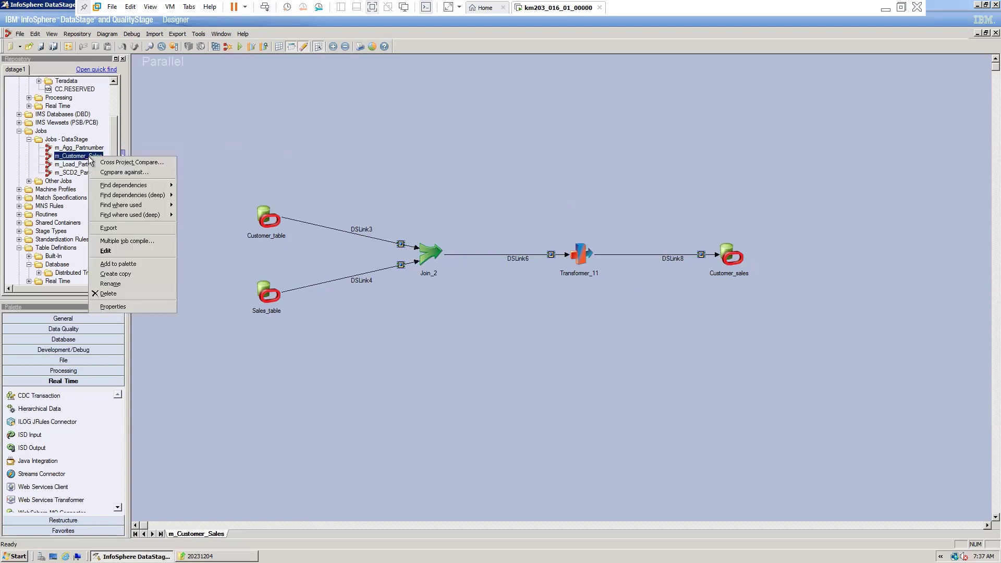
pyautogui.click(124, 227)
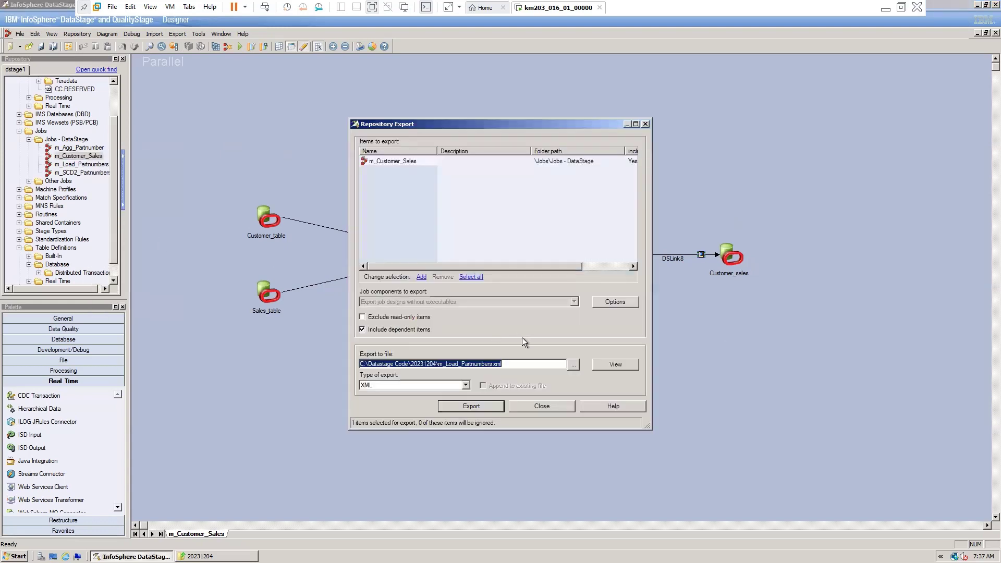
pyautogui.click(411, 385)
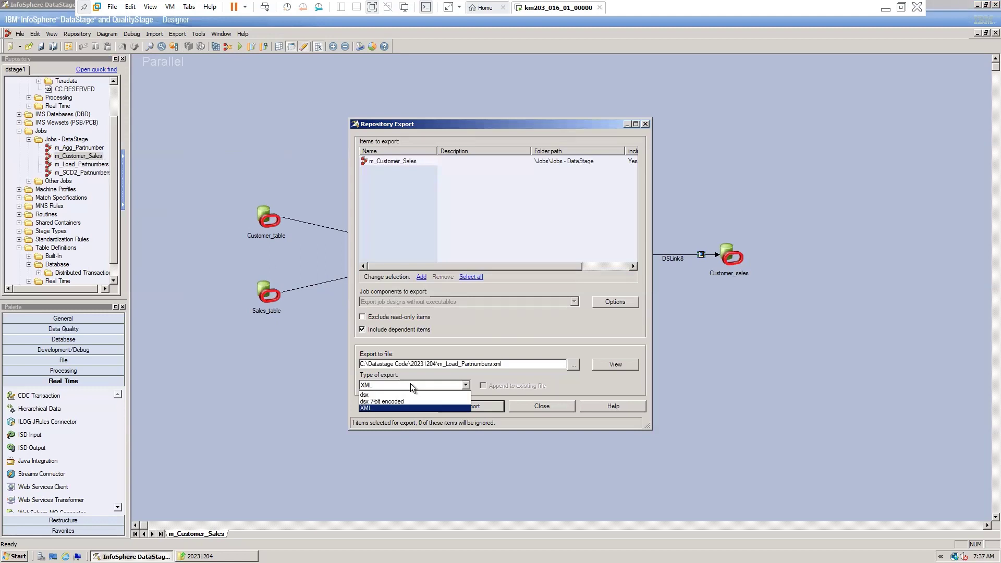
pyautogui.click(442, 370)
pyautogui.moveTo(444, 363); pyautogui.dragTo(531, 363)
pyautogui.write('_C')
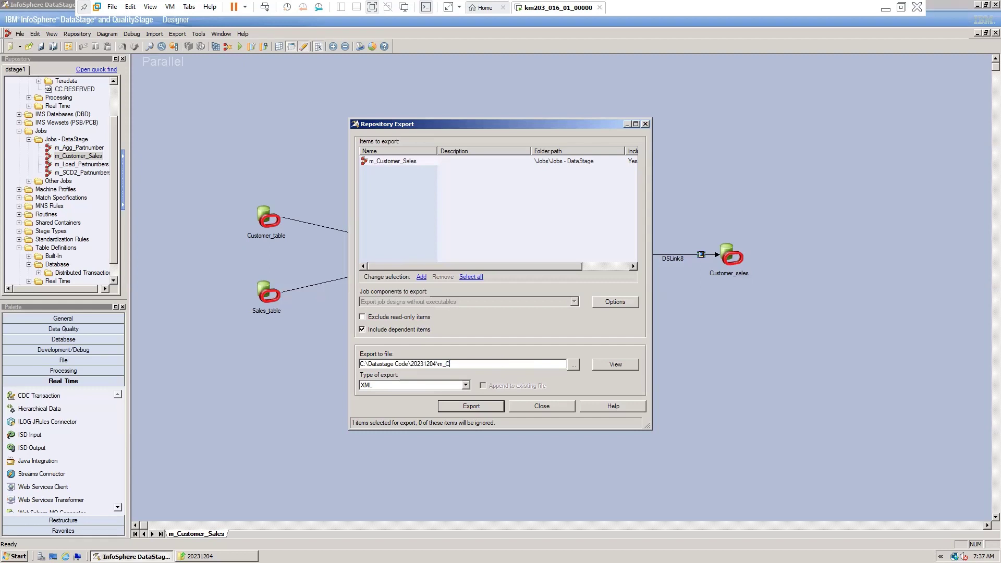
pyautogui.write('ustomer_Sales.xml')
pyautogui.click(477, 406)
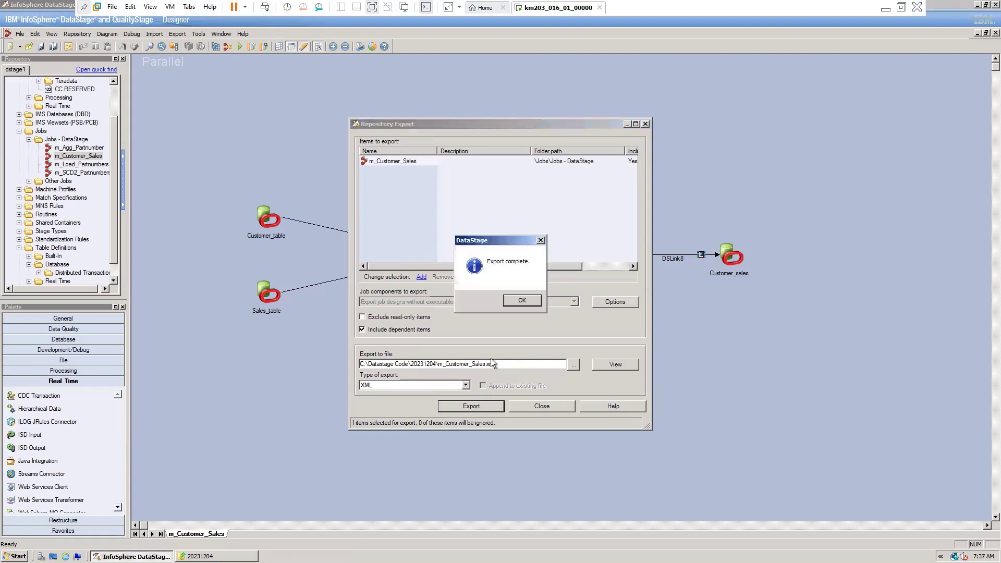
pyautogui.click(524, 308)
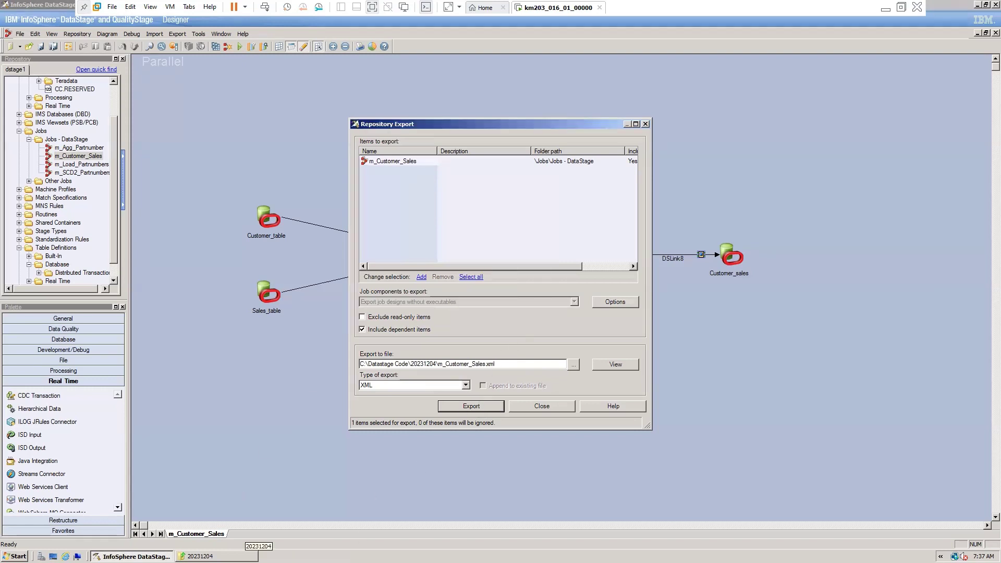
# - Check the exported m_Customer_Sales.xml in the 20231204 folder and the job XML files in the host's D:\Datastage_Converter\Datastage folder
pyautogui.click(214, 556)
pyautogui.click(177, 67)
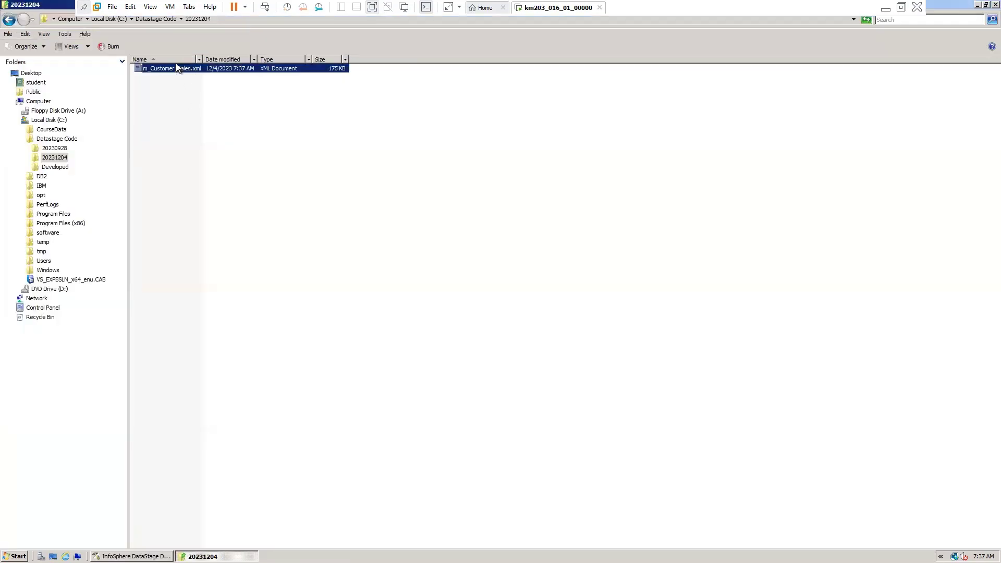
pyautogui.click(271, 162)
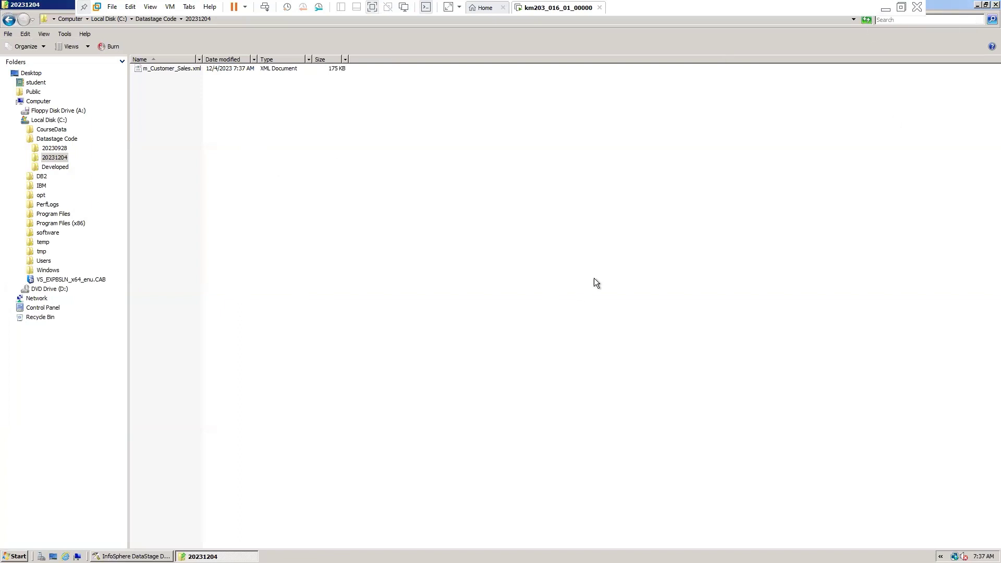
pyautogui.click(888, 10)
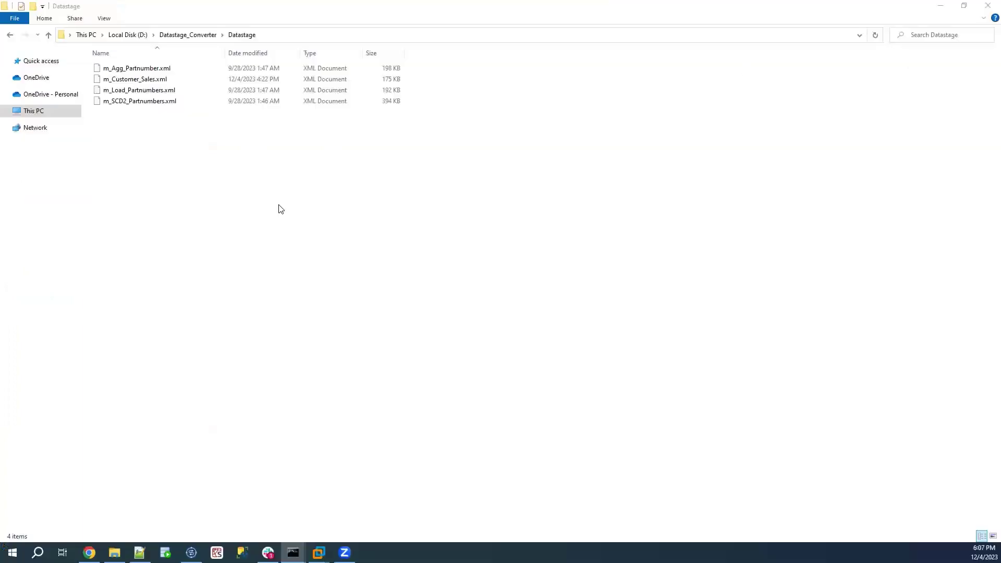
pyautogui.moveTo(277, 203); pyautogui.dragTo(133, 63)
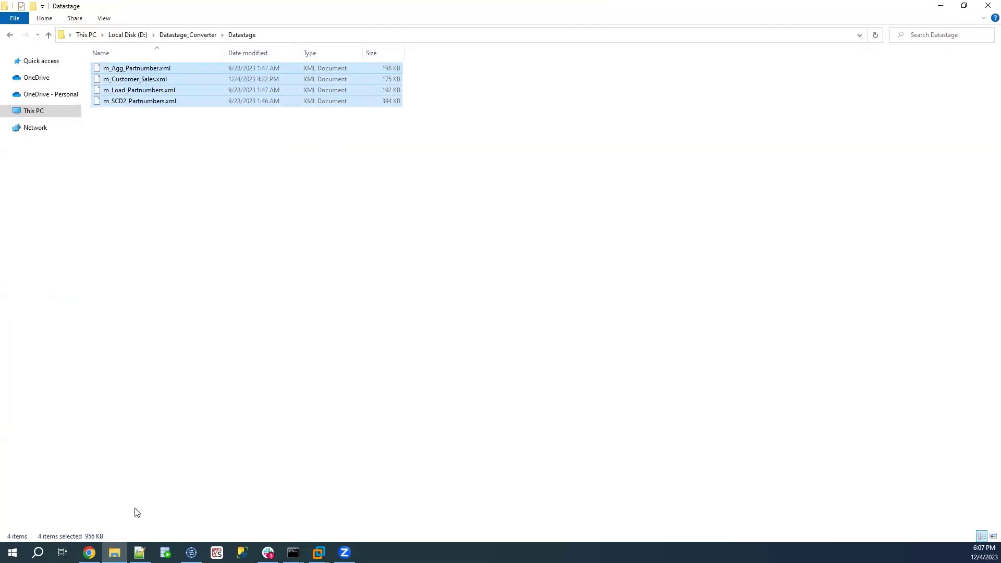
# - Switch to the ETL Conversion Tool in Chrome and set the conversion type to Datastage
pyautogui.click(90, 552)
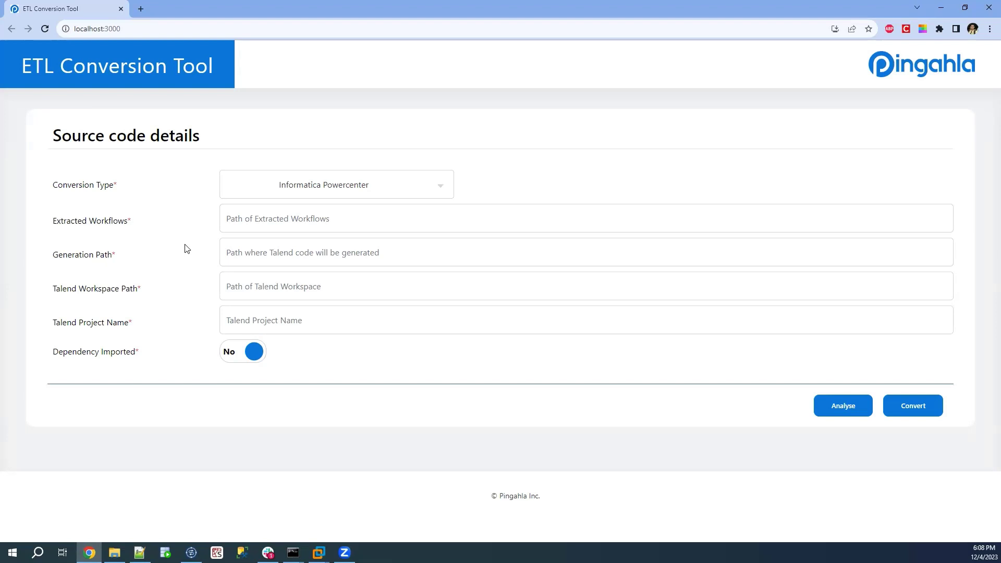
pyautogui.click(233, 188)
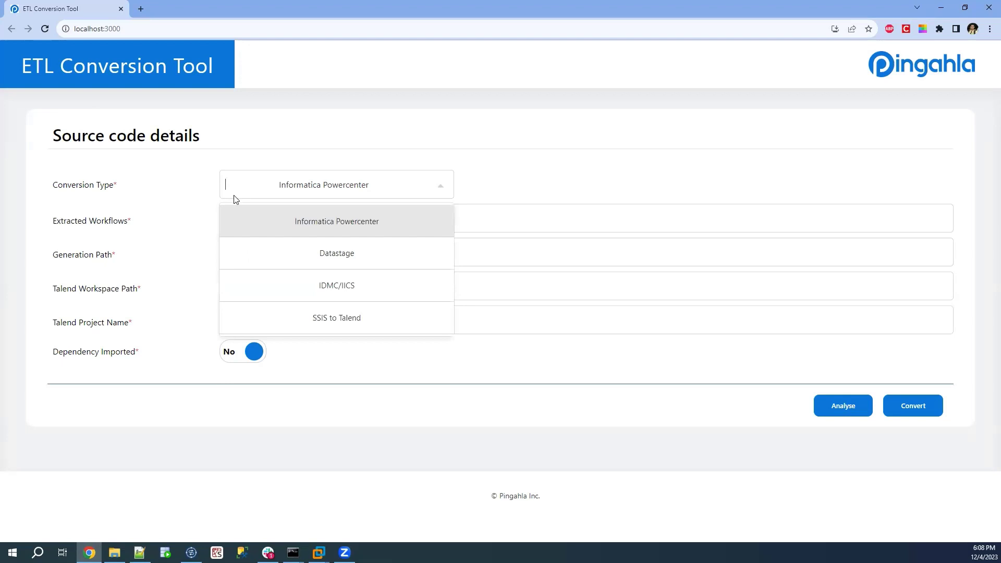
pyautogui.click(281, 256)
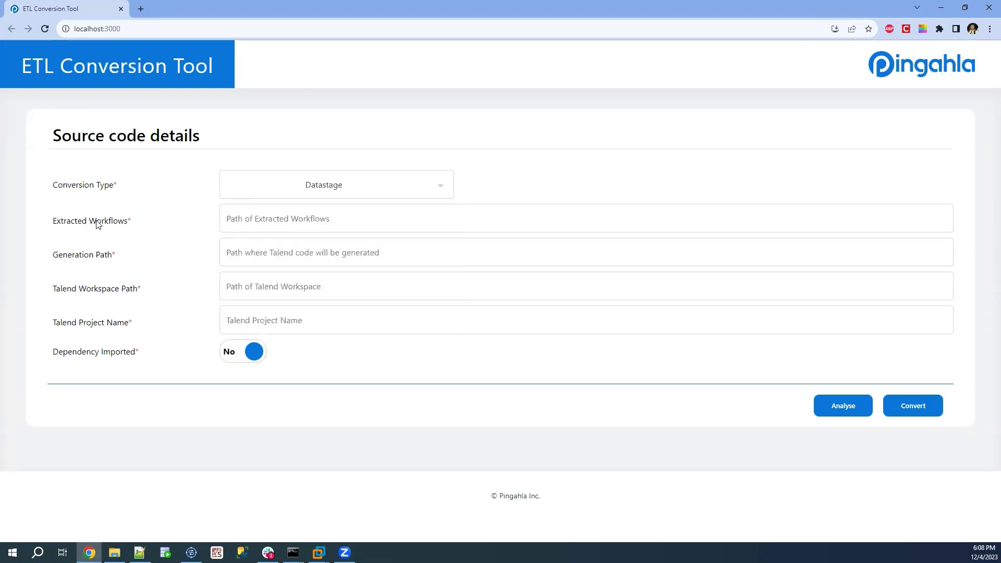
# - Fill in the extracted workflows path as D:\Datastage_Converter\Datastage, copied from the folder's address in File Explorer
pyautogui.click(266, 225)
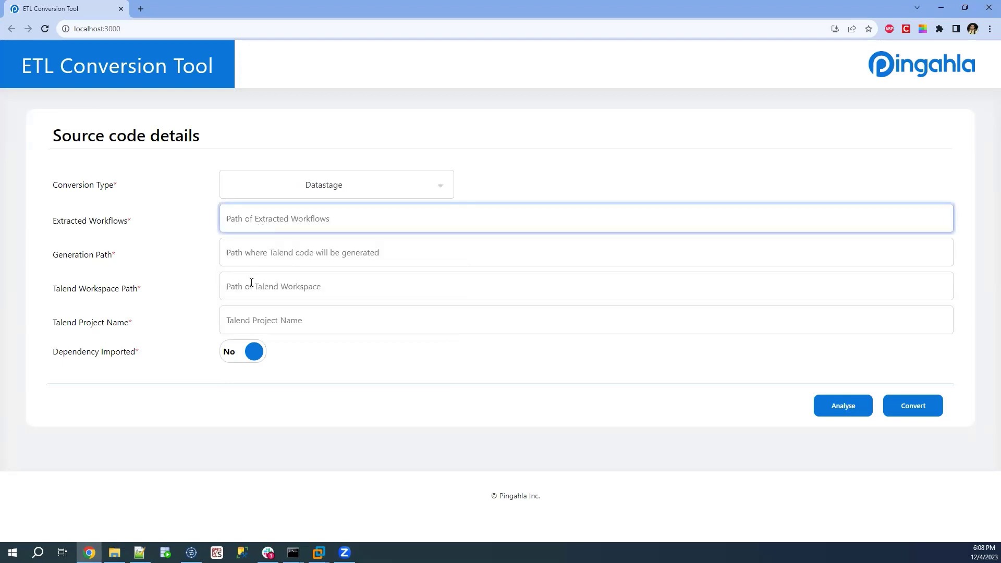
pyautogui.click(114, 551)
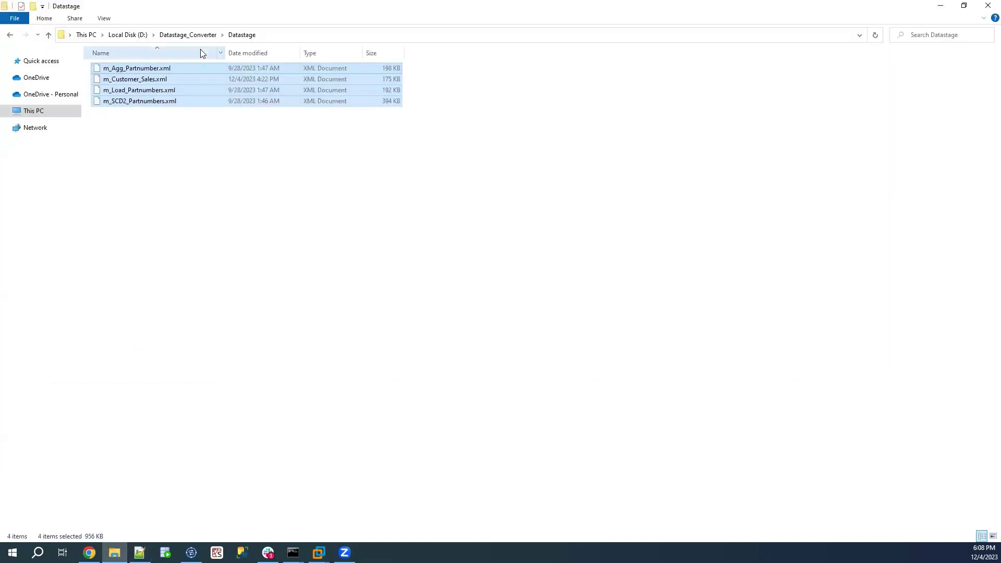
pyautogui.click(318, 34)
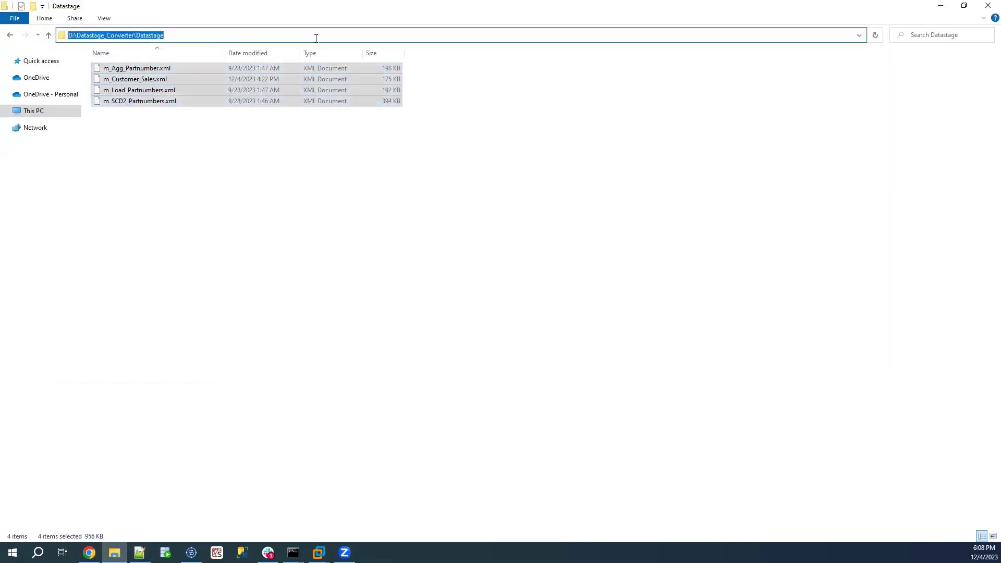
pyautogui.click(89, 552)
pyautogui.click(282, 222)
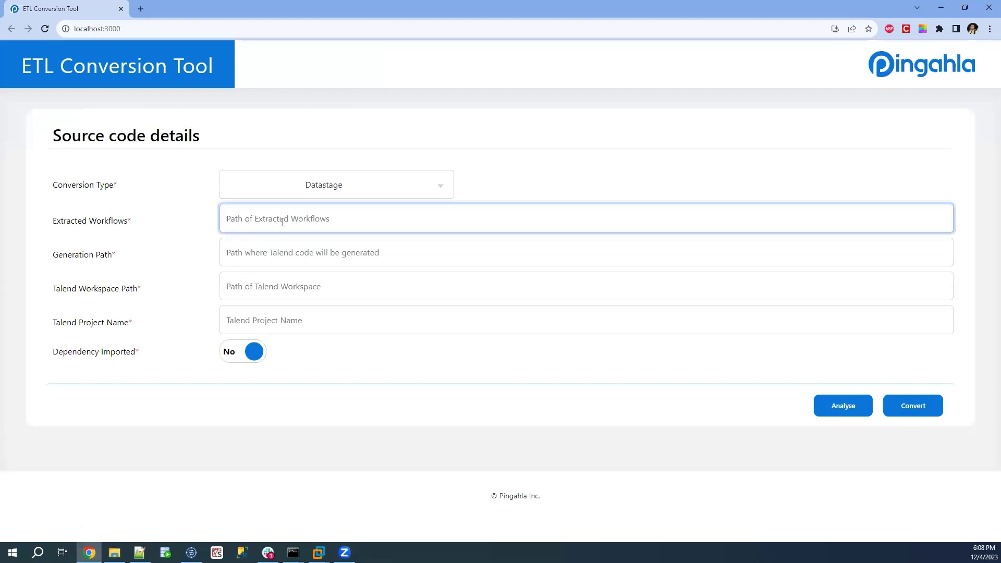
pyautogui.hotkey('ctrl', 'v')
# - Check the Datastage_Converter folder in File Explorer and set the generation path in the conversion tool to D:\Datastage_Converter\Talend_Code
pyautogui.click(114, 552)
pyautogui.click(189, 37)
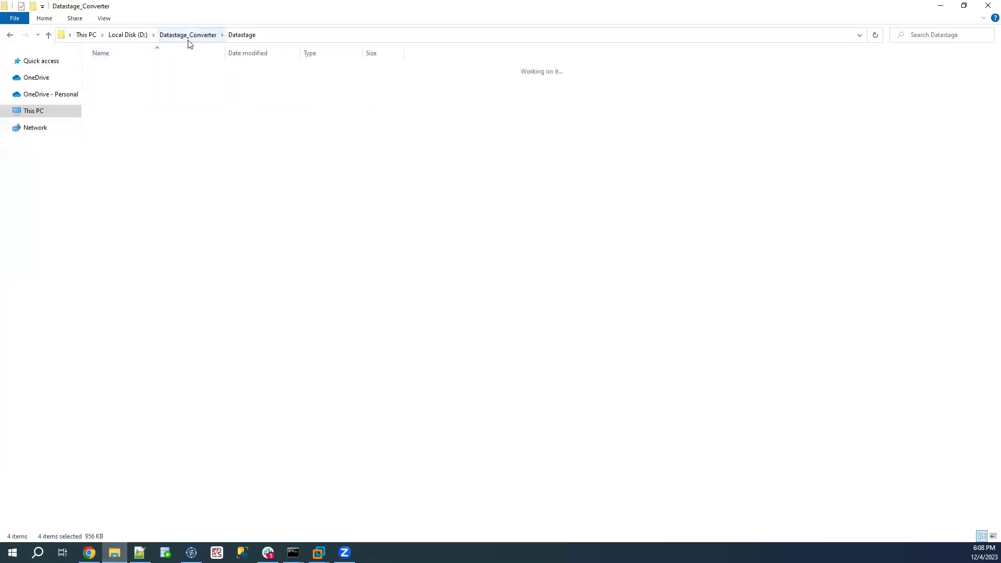
pyautogui.click(151, 123)
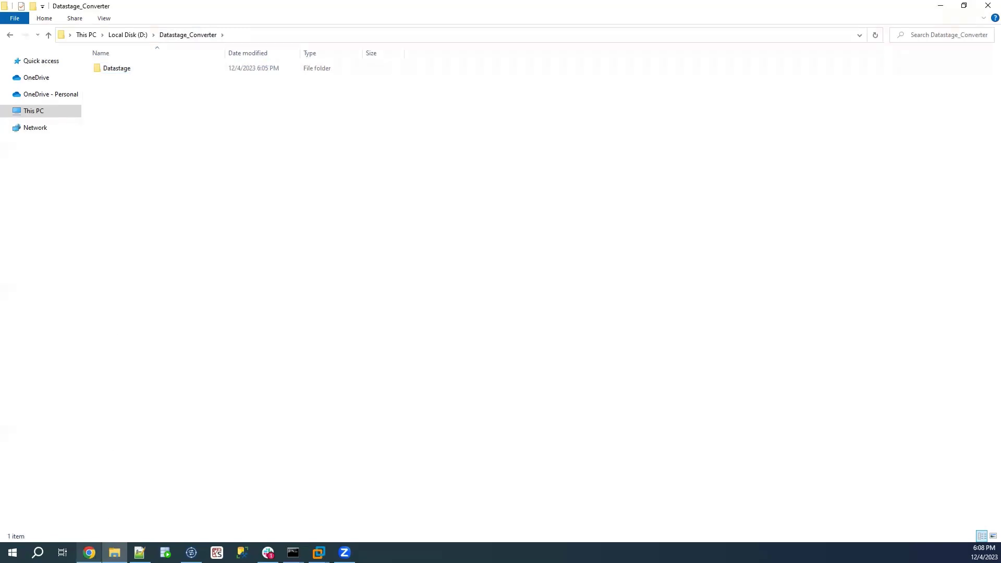
pyautogui.click(89, 552)
pyautogui.click(282, 255)
pyautogui.hotkey('ctrl', 'v')
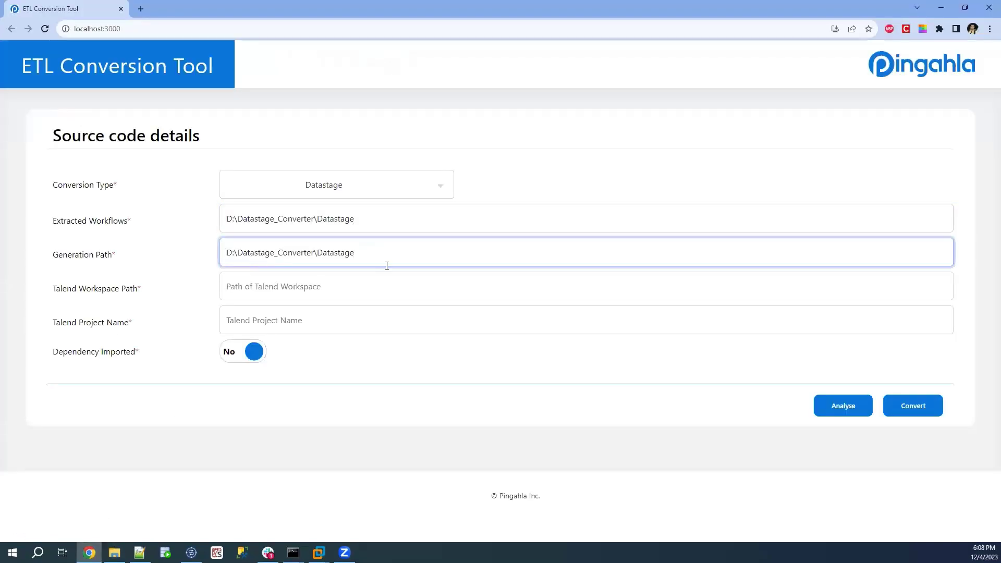
pyautogui.press('BackSpace')
pyautogui.press('BackSpace')
pyautogui.press('BackSpace')
pyautogui.press('BackSpace')
pyautogui.press('BackSpace')
pyautogui.press('BackSpace')
pyautogui.press('BackSpace')
pyautogui.write('Taeln')
pyautogui.press('BackSpace')
pyautogui.press('BackSpace')
pyautogui.press('BackSpace')
pyautogui.write('lend_Code')
pyautogui.press('Tab')
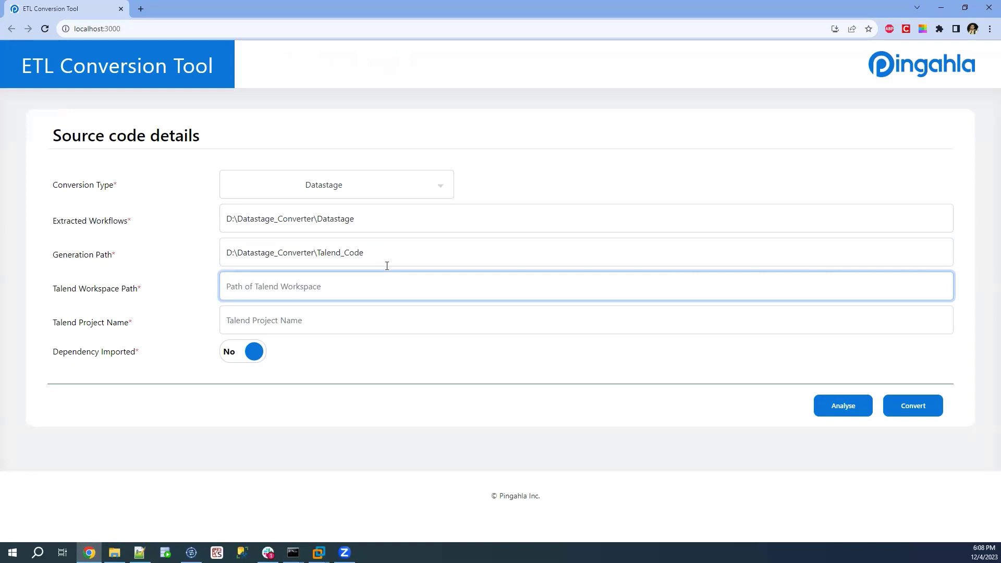
# - Set the Talend workspace path to D:\Talend and the Talend project name to Datastage_Conversion
pyautogui.write('D:\\Talend')
pyautogui.press('Tab')
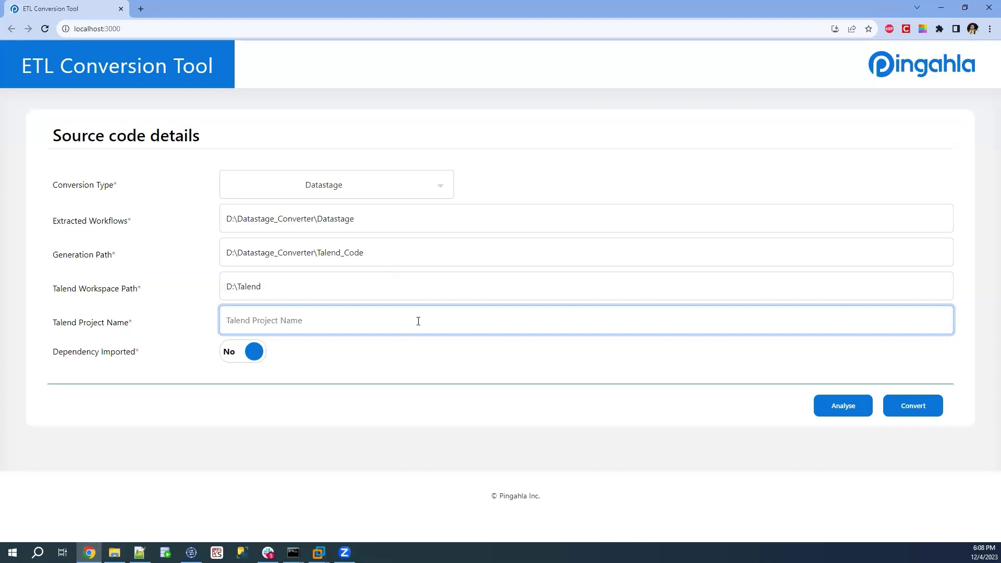
pyautogui.write('Datastage_Conversion')
# - Analyse the source code and open Analysis_Report_20231204.xlsx from the Analysis subfolder of the Datastage folder in Excel
pyautogui.click(852, 417)
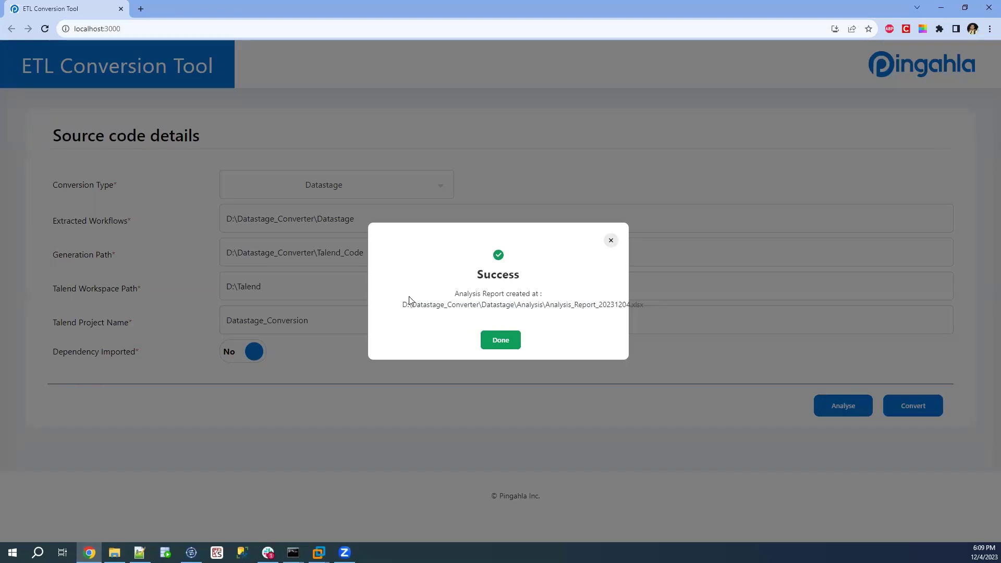
pyautogui.click(489, 341)
pyautogui.click(115, 553)
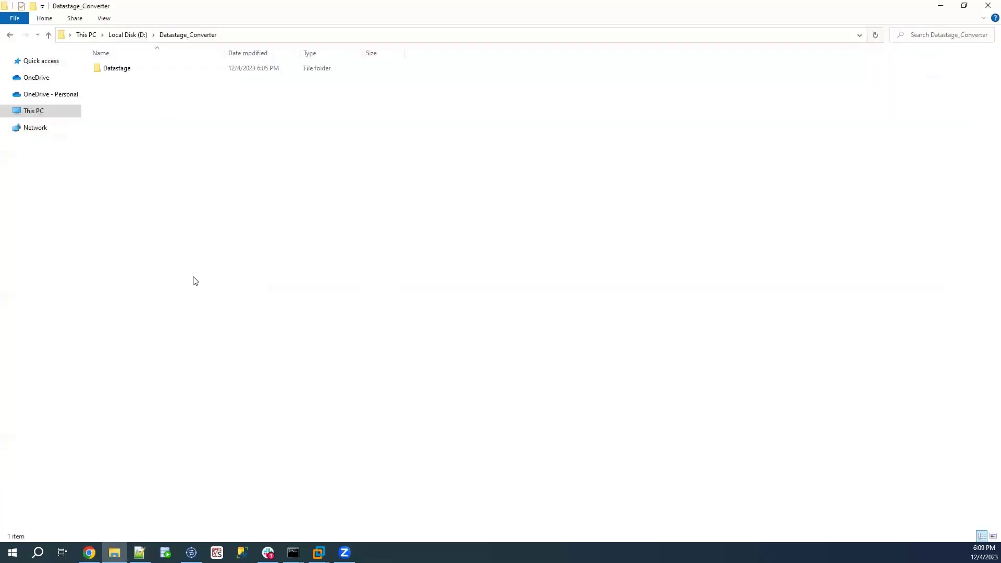
pyautogui.doubleClick(118, 69)
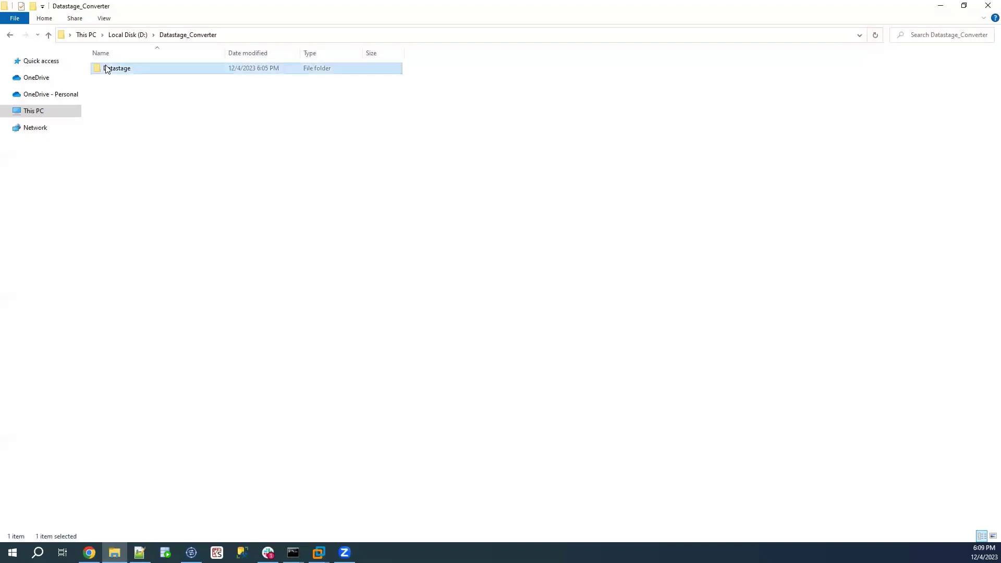
pyautogui.doubleClick(124, 72)
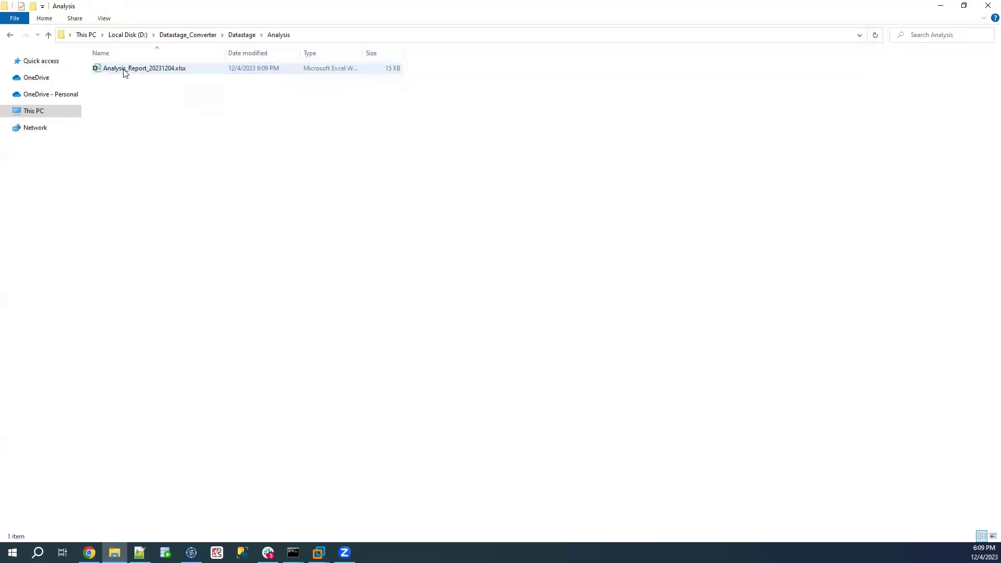
pyautogui.click(125, 70)
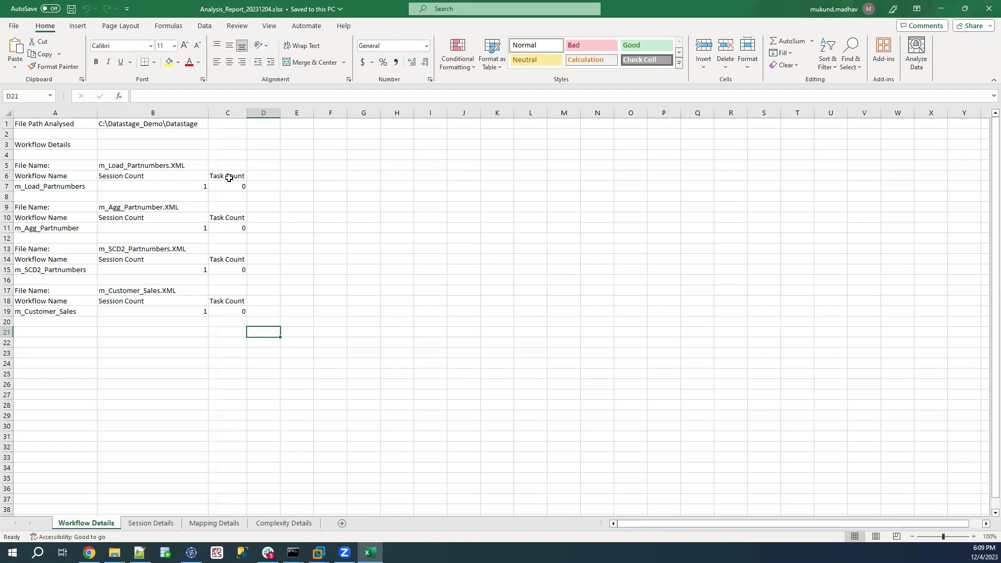
# - Examine the workflow, session, mapping and complexity details sheets of the analysis report, and close the workbook
pyautogui.click(153, 165)
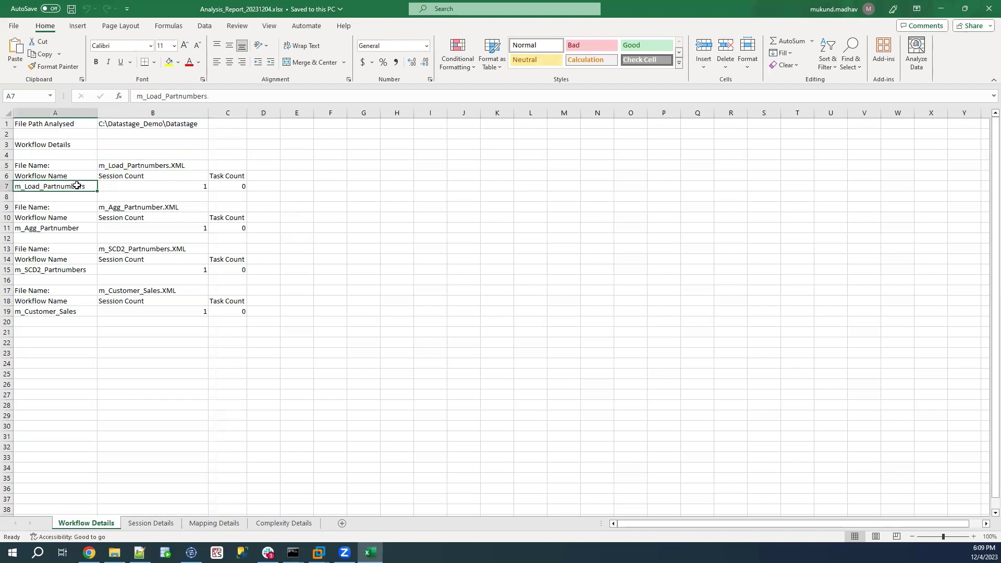
pyautogui.click(159, 186)
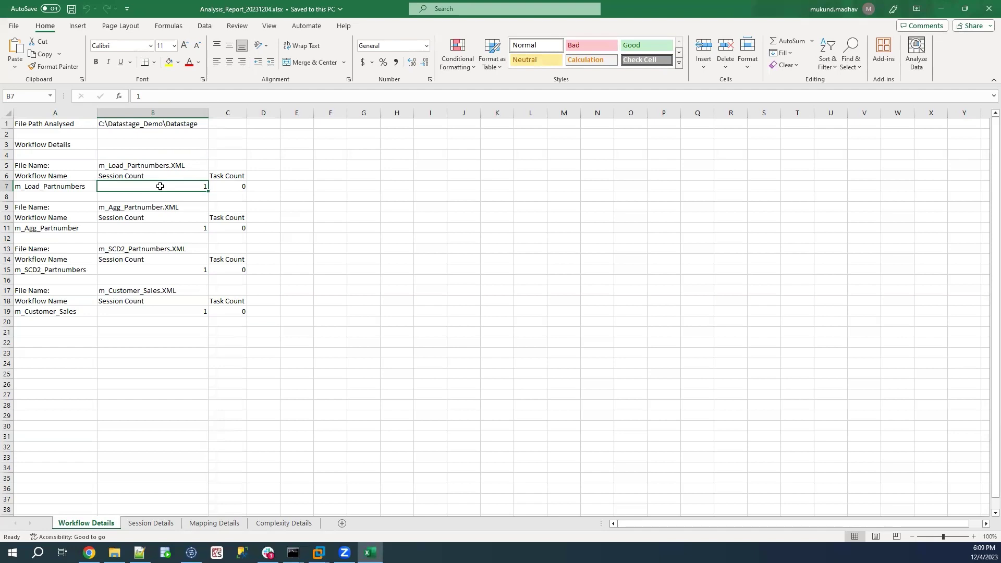
pyautogui.click(149, 523)
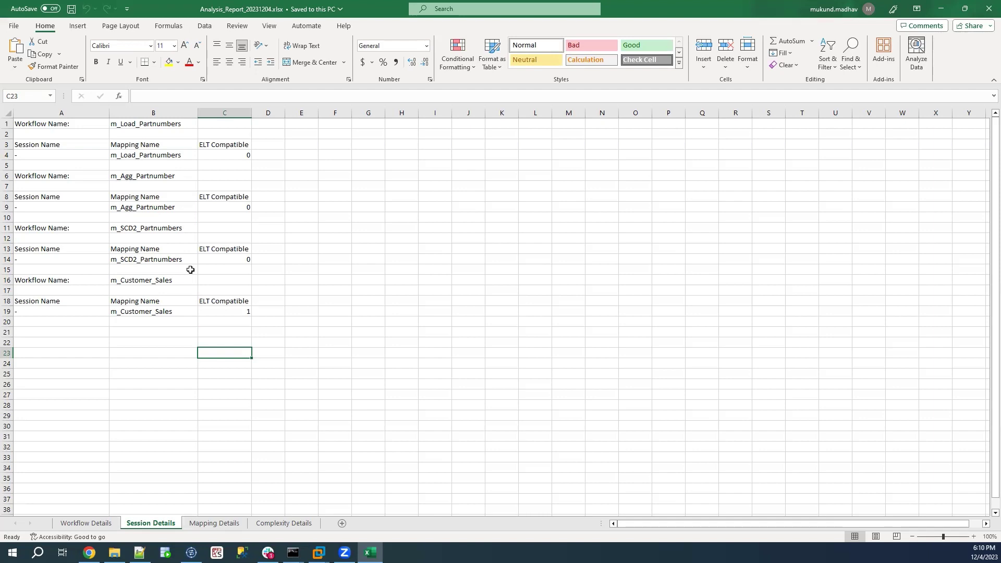
pyautogui.click(221, 523)
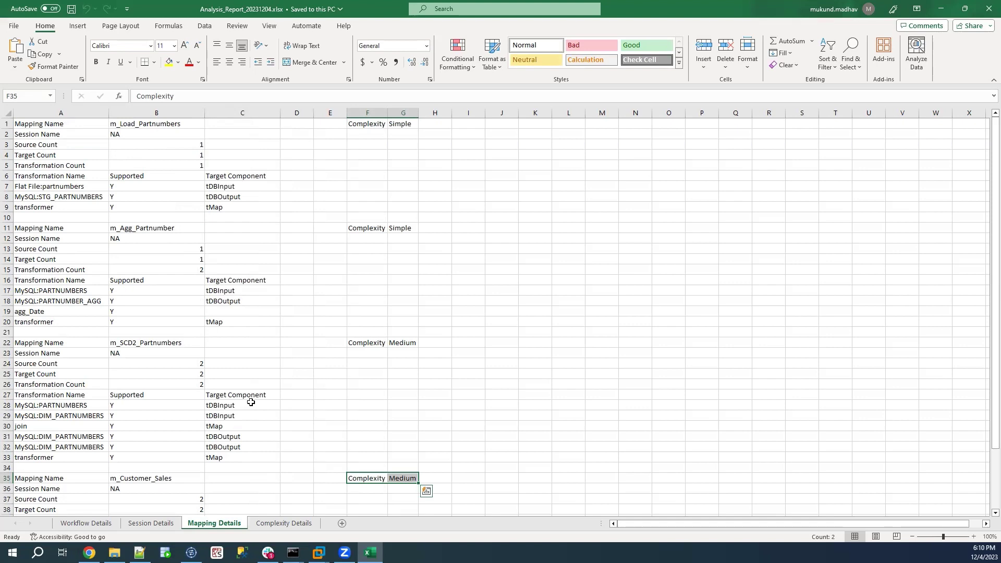
pyautogui.click(338, 405)
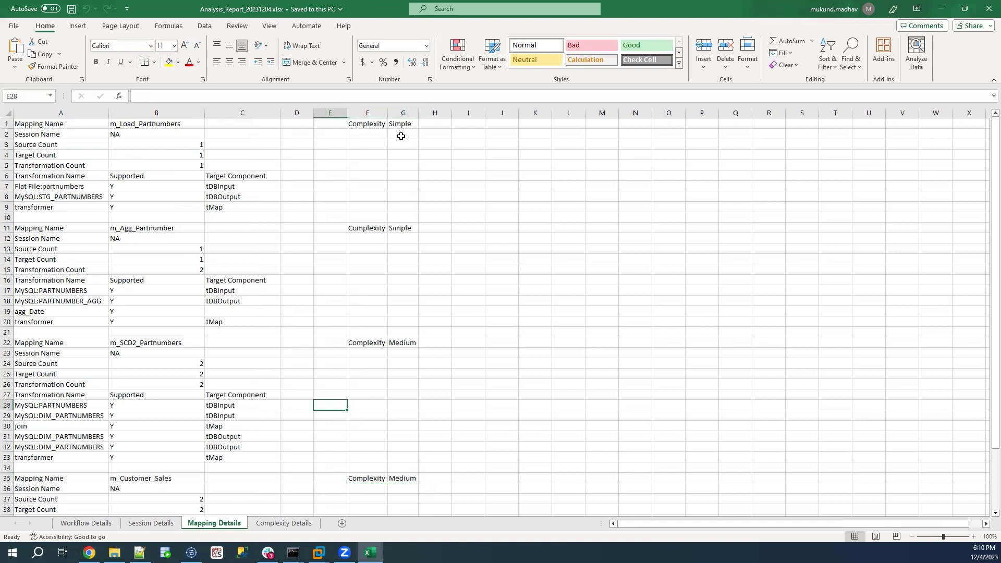
pyautogui.click(290, 523)
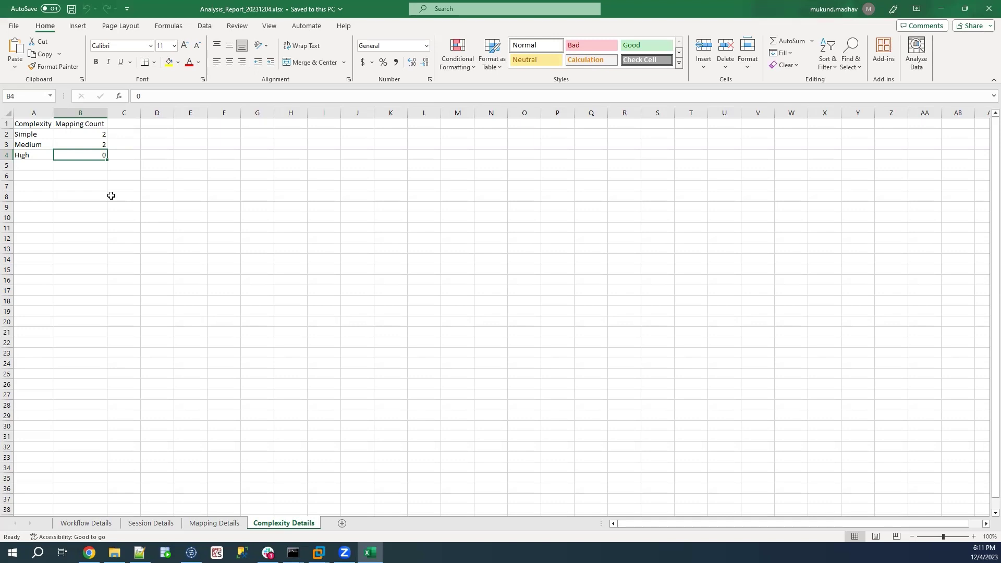
pyautogui.click(979, 13)
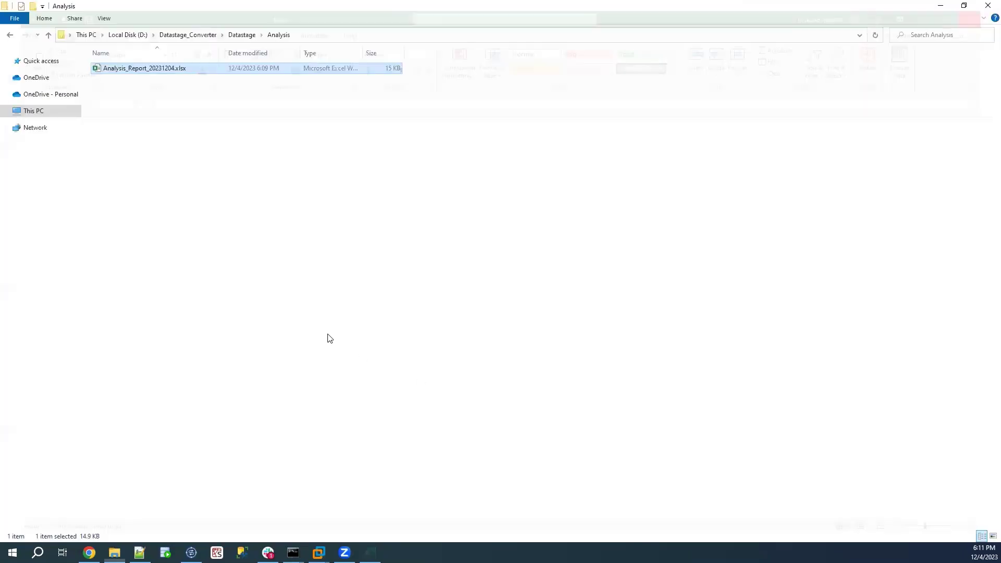
# - Switch to the ETL Conversion Tool and submit the conversion with ELT enabled for the m_Customer_Sales mapping plan
pyautogui.click(89, 552)
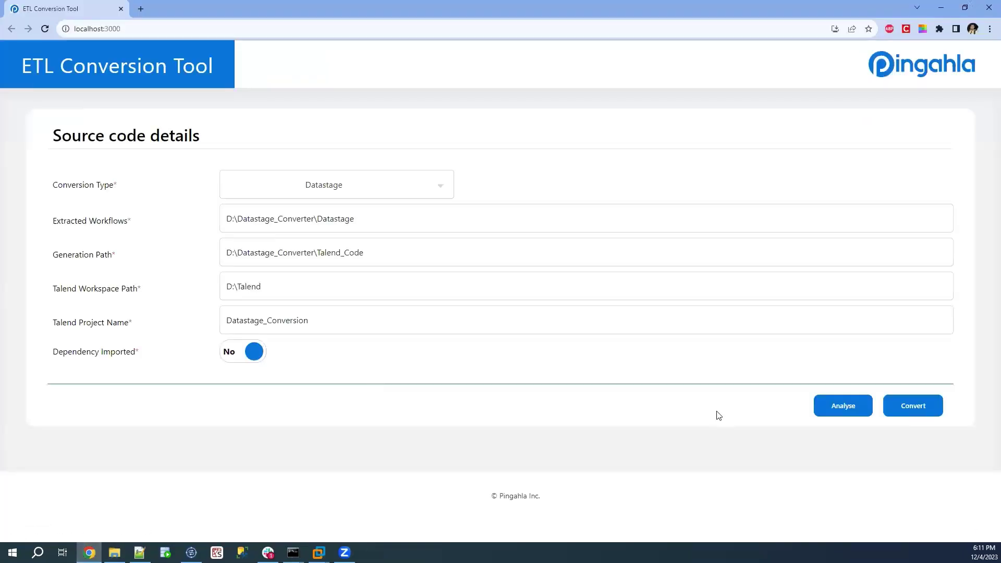
pyautogui.click(929, 405)
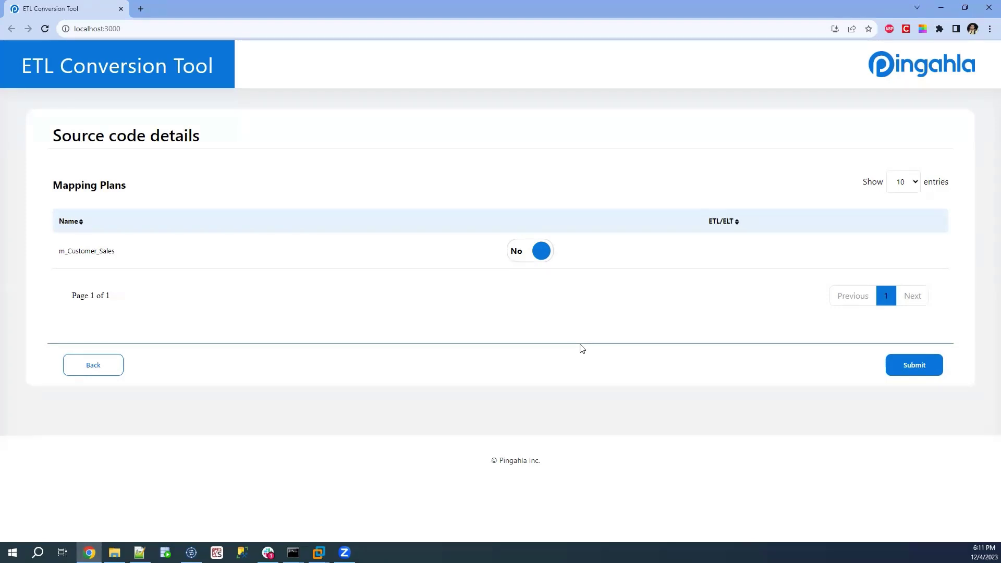
pyautogui.click(515, 252)
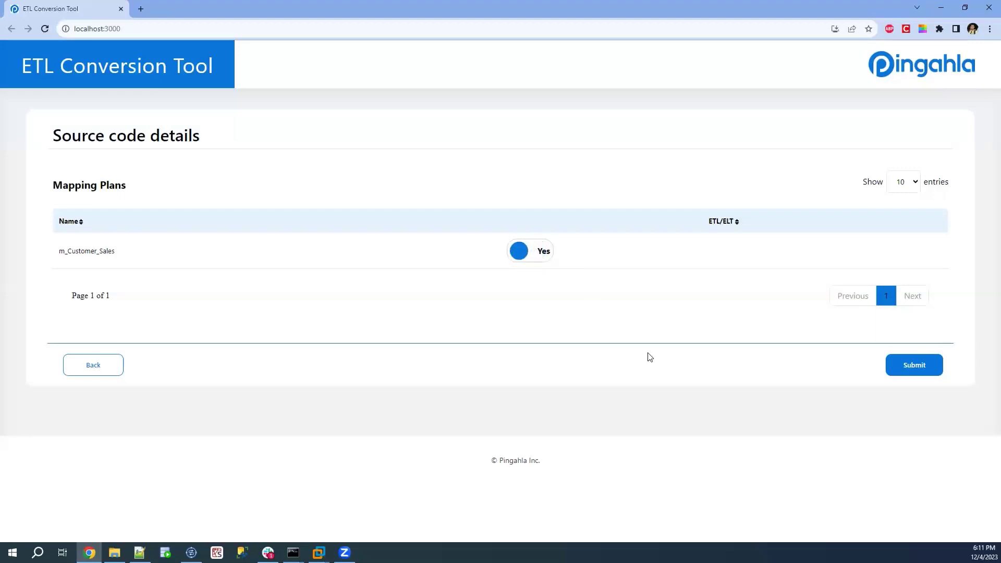
pyautogui.click(924, 374)
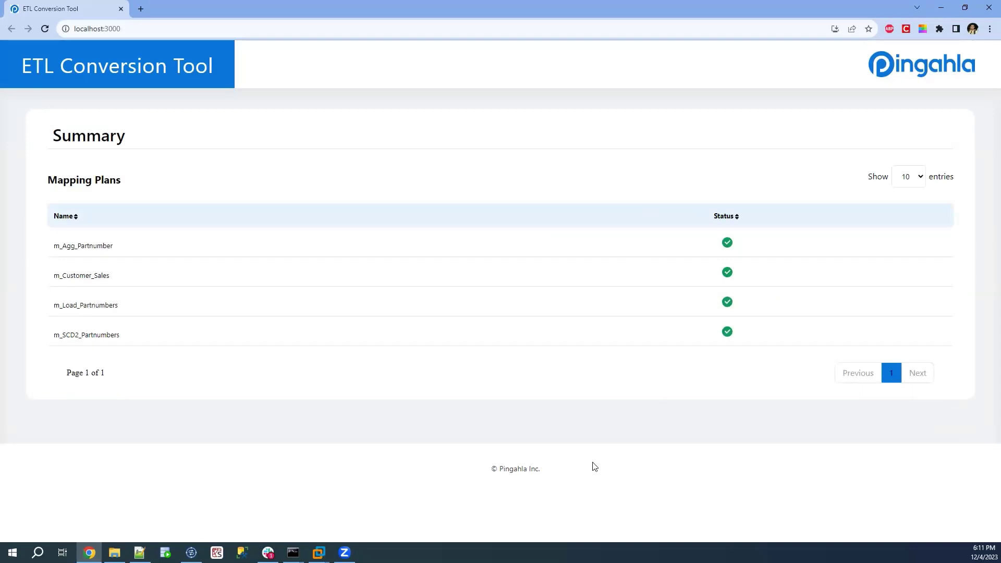
# - Check the generated project files in File Explorer, down to the code subfolder of D:\Datastage_Converter\Talend_Code\Datastage_Conversion
pyautogui.click(115, 553)
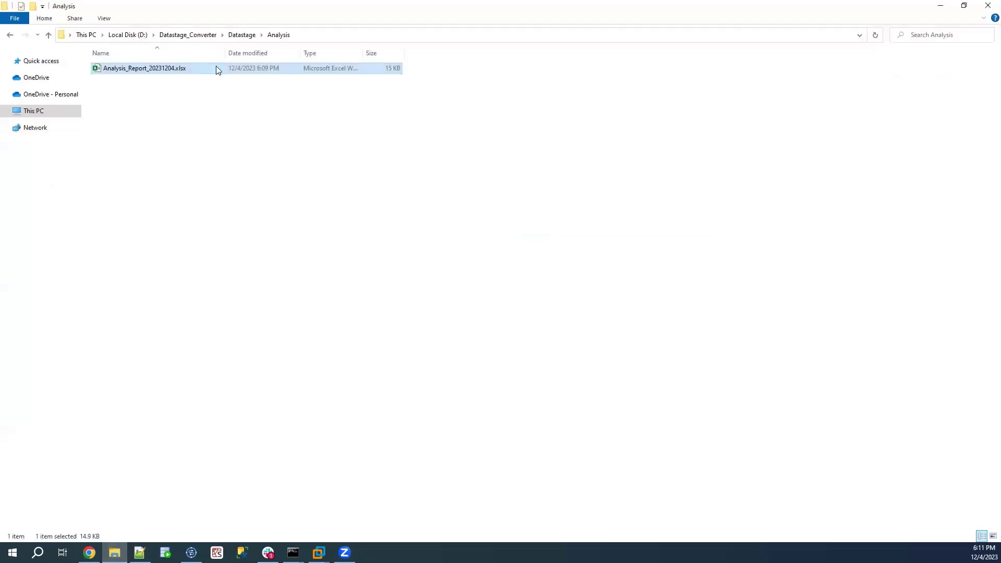
pyautogui.click(197, 35)
pyautogui.click(126, 82)
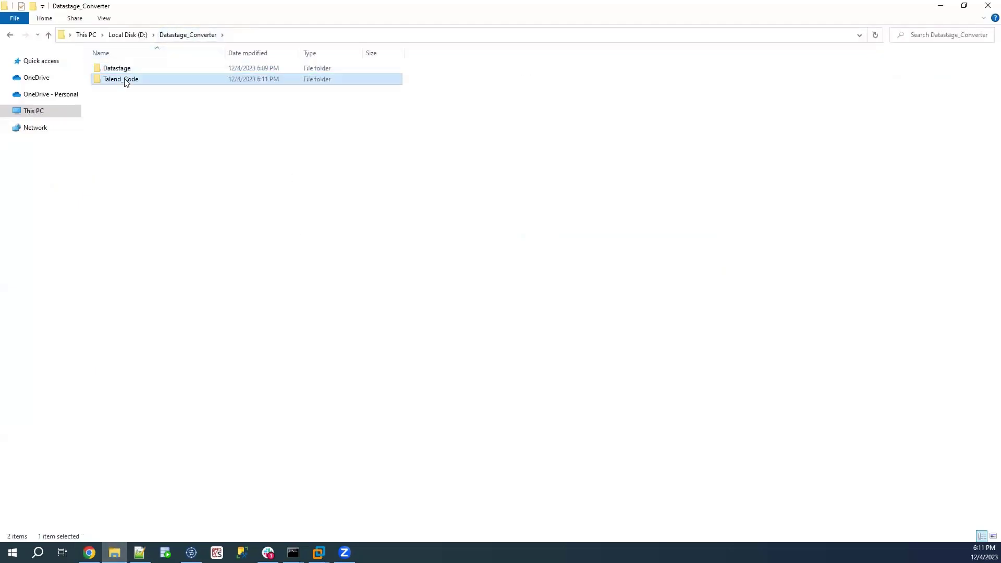
pyautogui.doubleClick(125, 82)
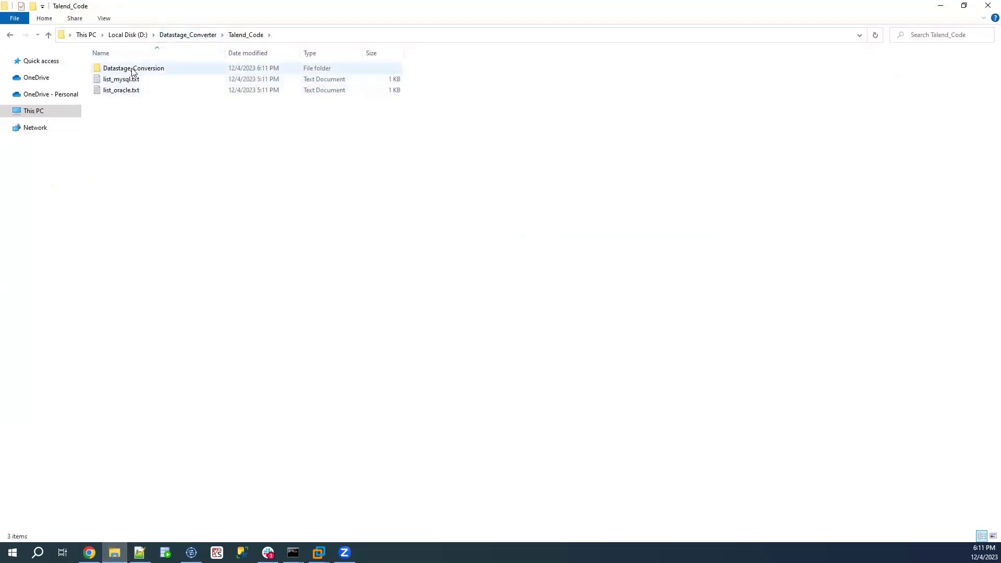
pyautogui.click(133, 72)
pyautogui.doubleClick(132, 72)
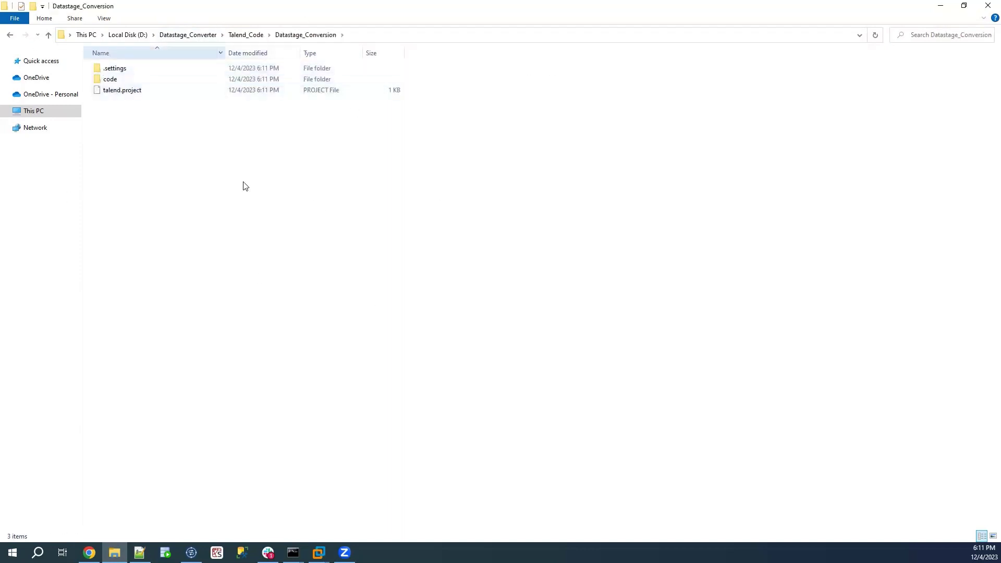
pyautogui.click(191, 553)
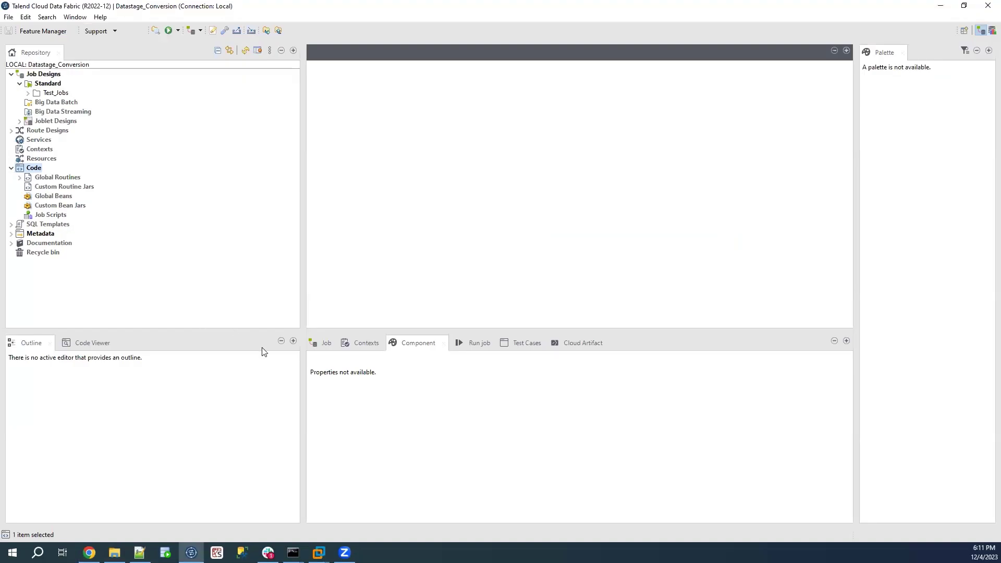
pyautogui.click(115, 553)
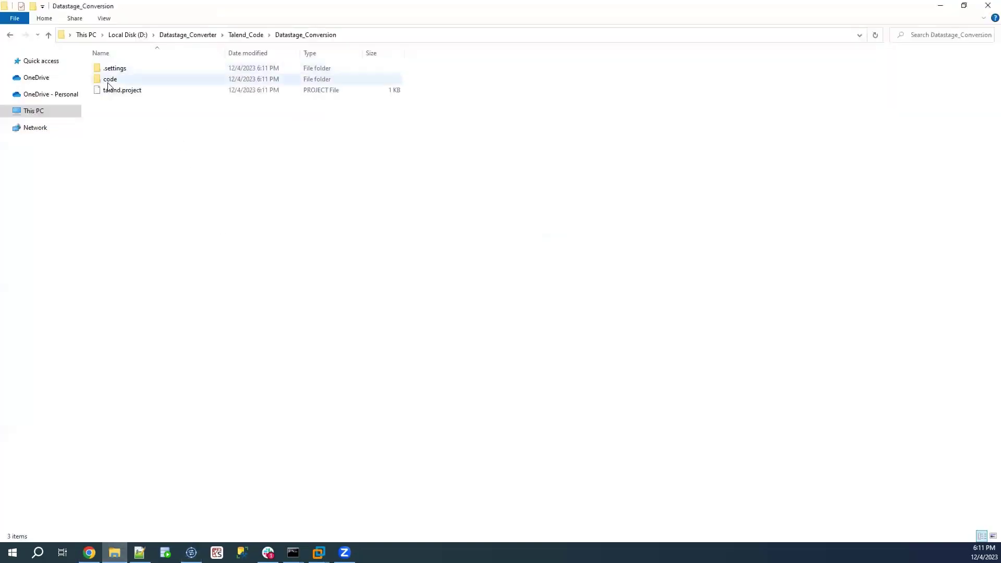
pyautogui.doubleClick(107, 78)
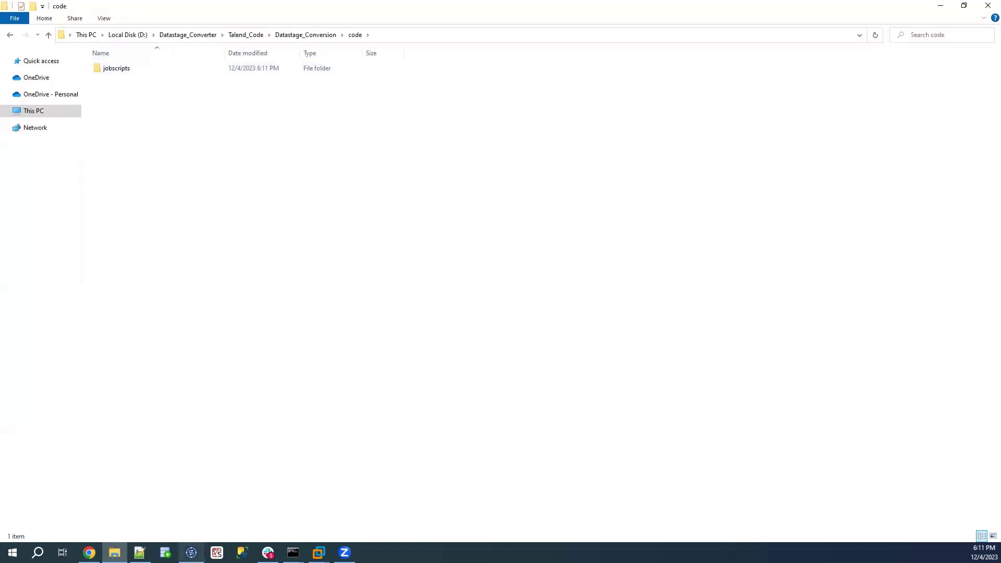
# - Switch to Talend and import all job scripts into Code from the root directory D:\Datastage_Converter\Talend_Code\Datastage_Conversion
pyautogui.click(191, 553)
pyautogui.rightClick(35, 173)
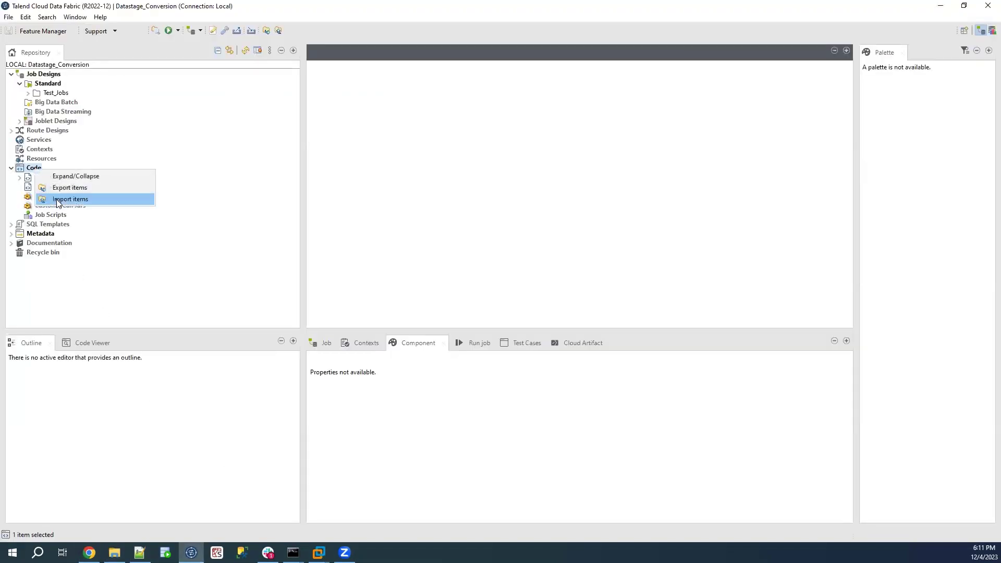
pyautogui.click(78, 200)
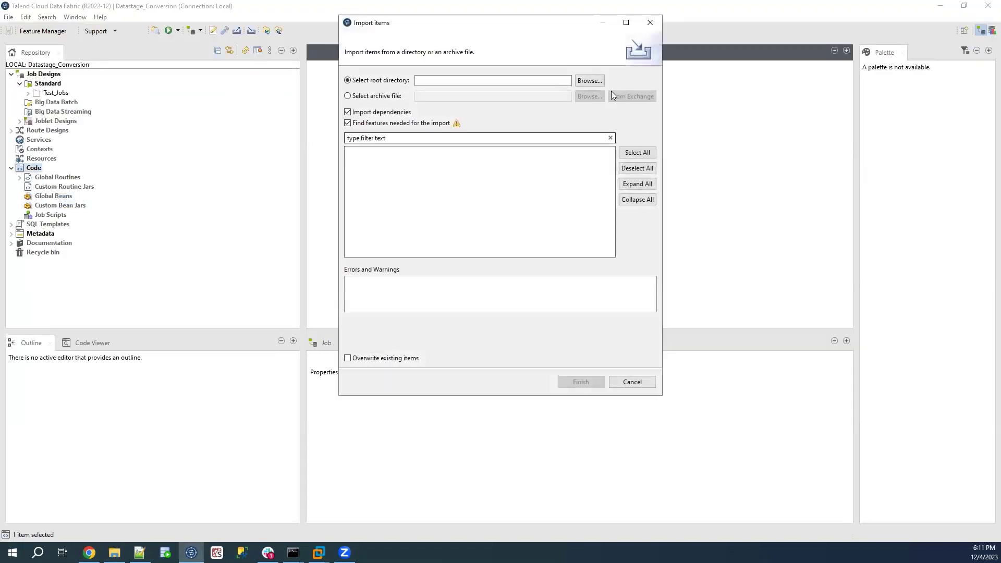
pyautogui.click(589, 81)
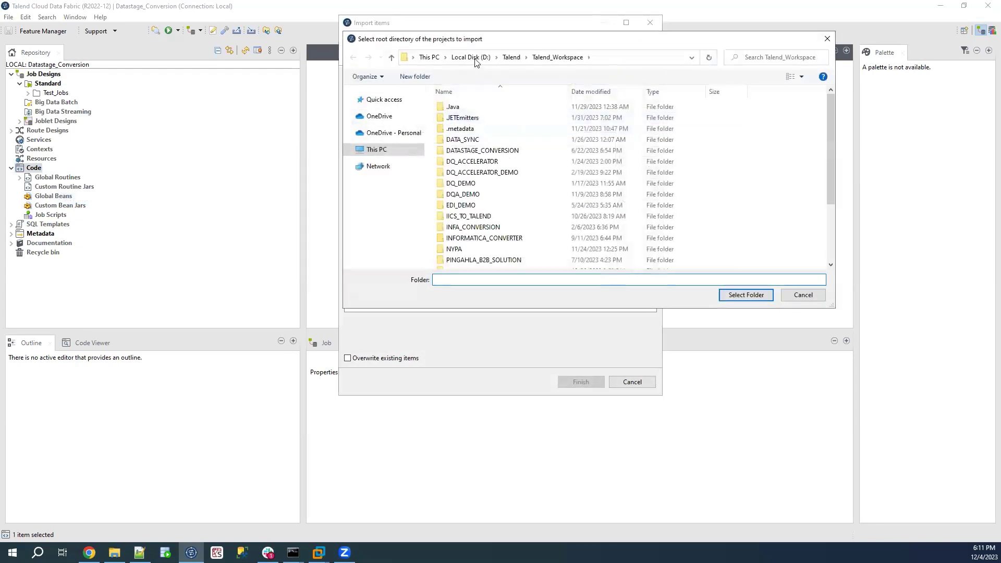
pyautogui.click(471, 58)
pyautogui.doubleClick(474, 162)
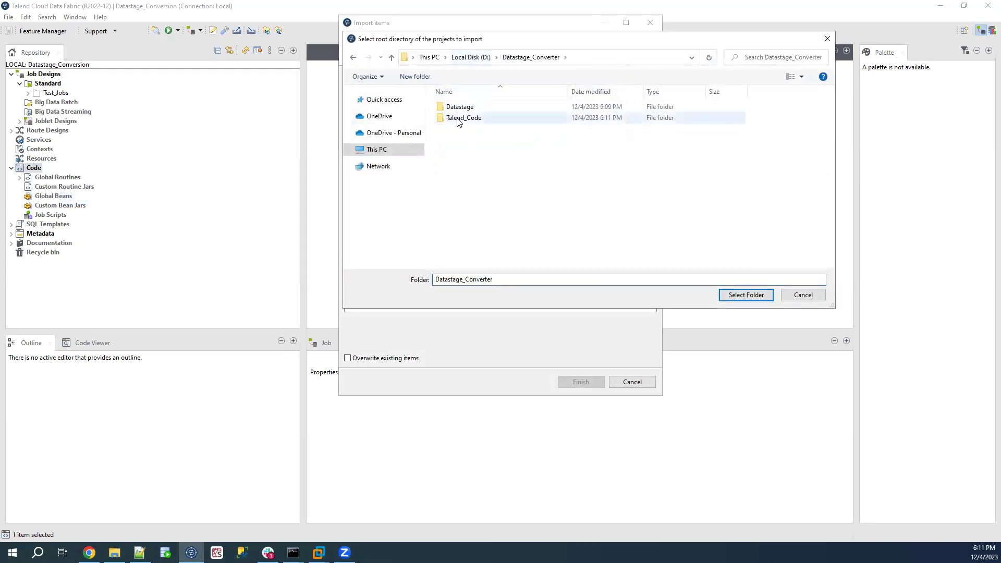
pyautogui.doubleClick(459, 117)
pyautogui.click(455, 108)
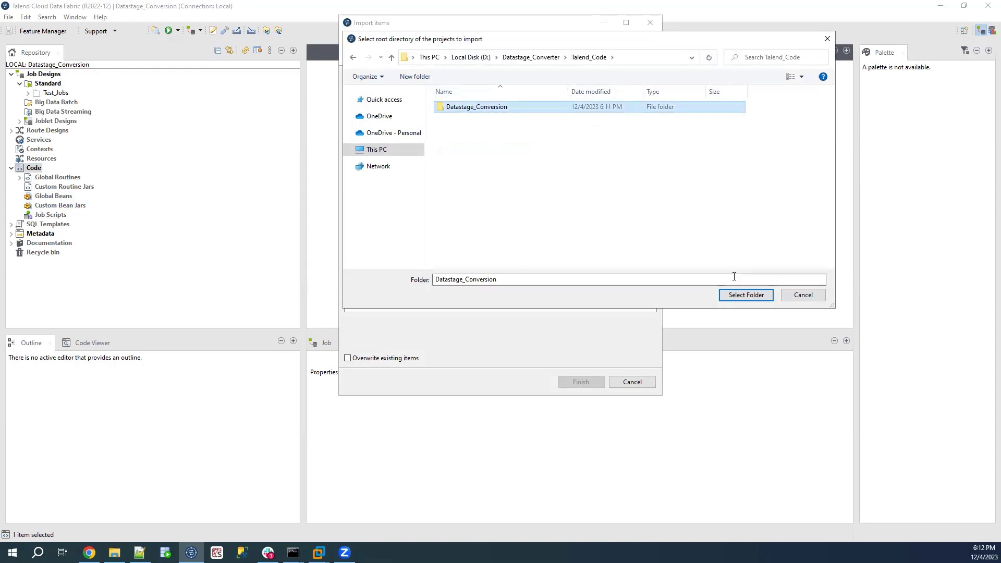
pyautogui.click(743, 294)
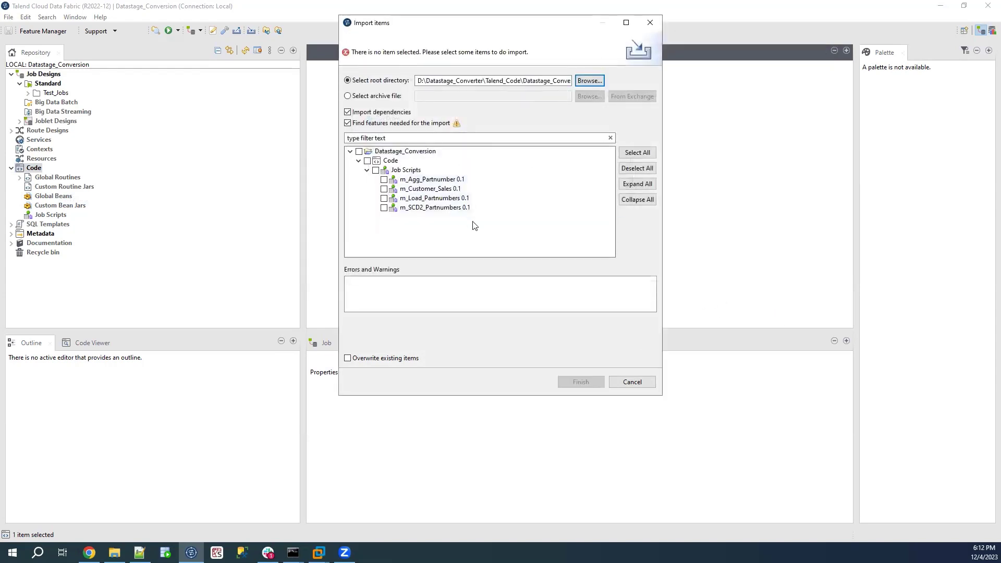
pyautogui.click(375, 170)
pyautogui.click(562, 379)
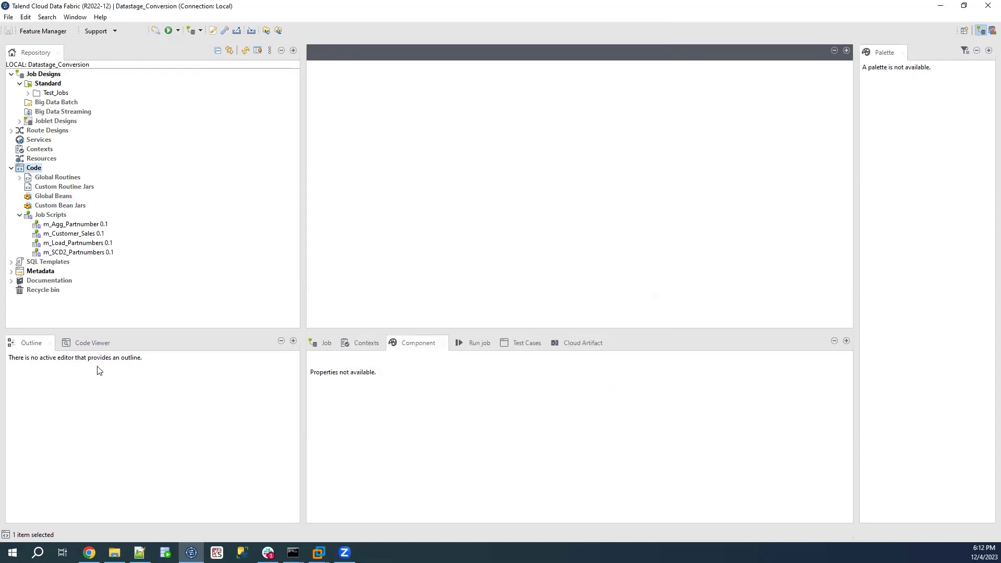
# - Generate Talend jobs from the m_Agg_Partnumber and m_Customer_Sales job scripts
pyautogui.rightClick(87, 225)
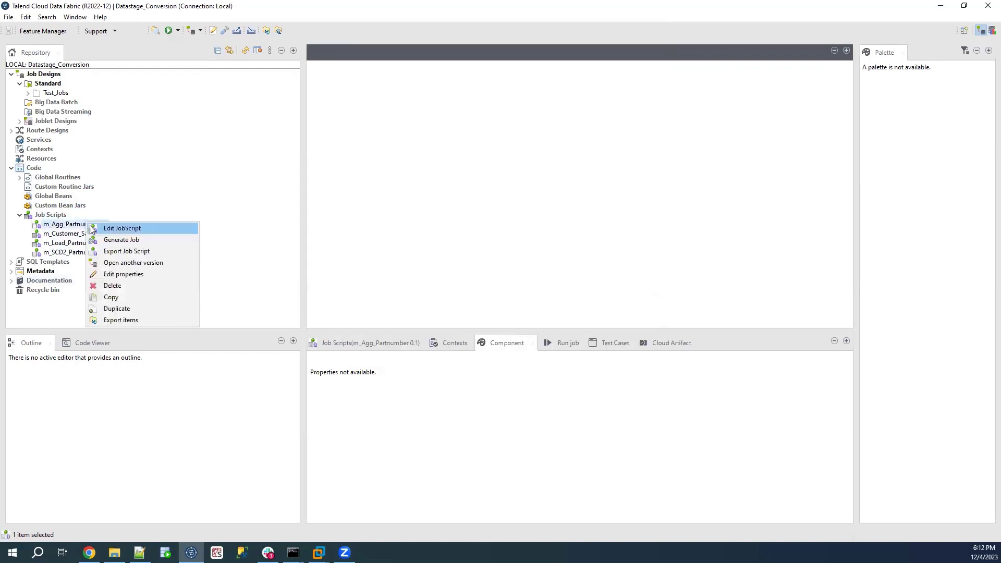
pyautogui.click(135, 240)
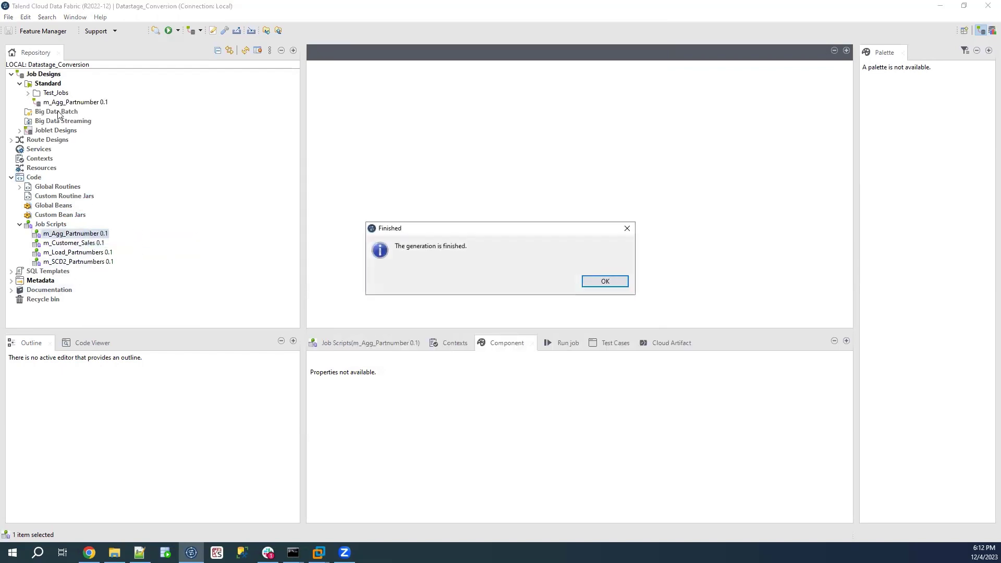
pyautogui.click(604, 282)
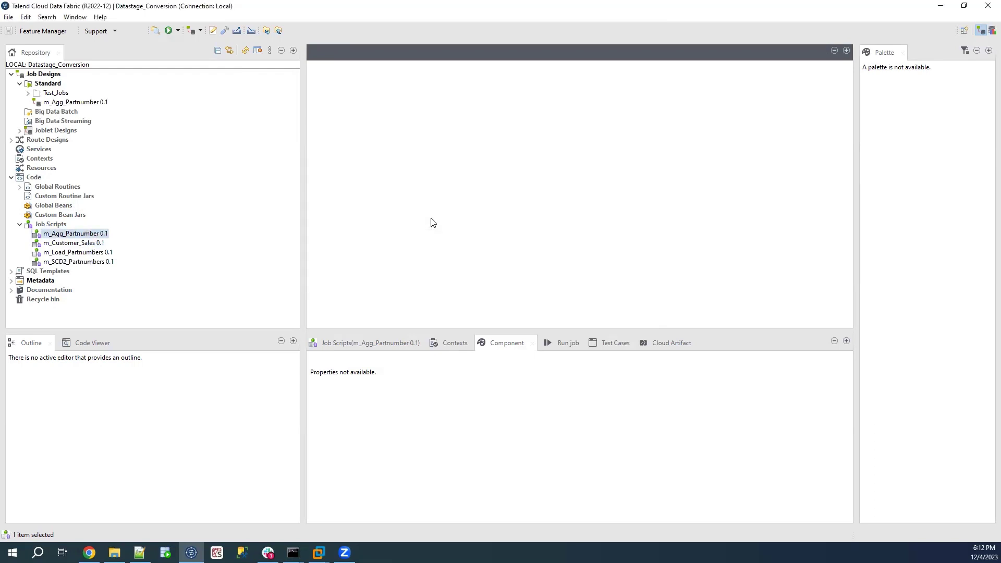
pyautogui.click(81, 103)
pyautogui.rightClick(89, 243)
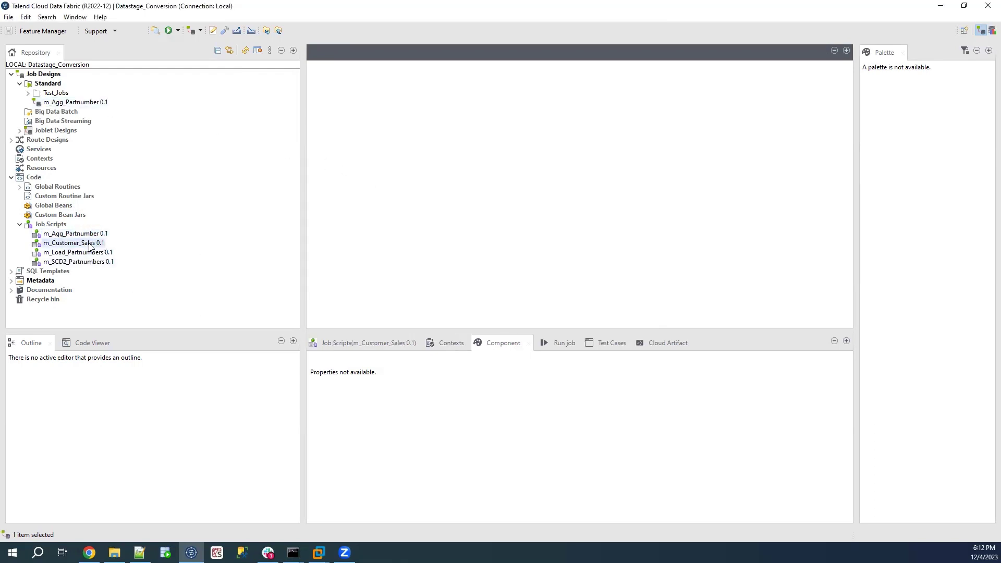
pyautogui.click(120, 262)
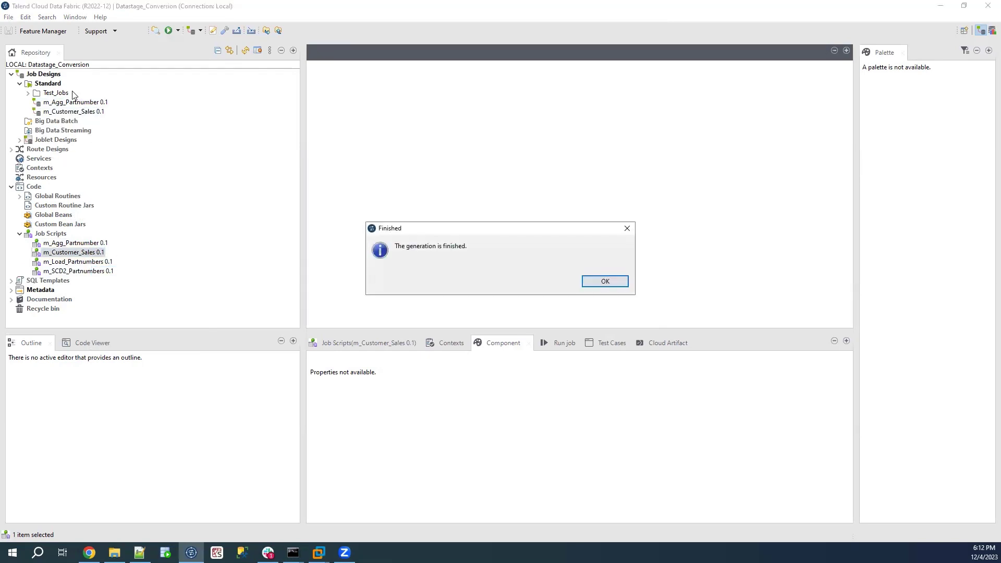
pyautogui.click(594, 284)
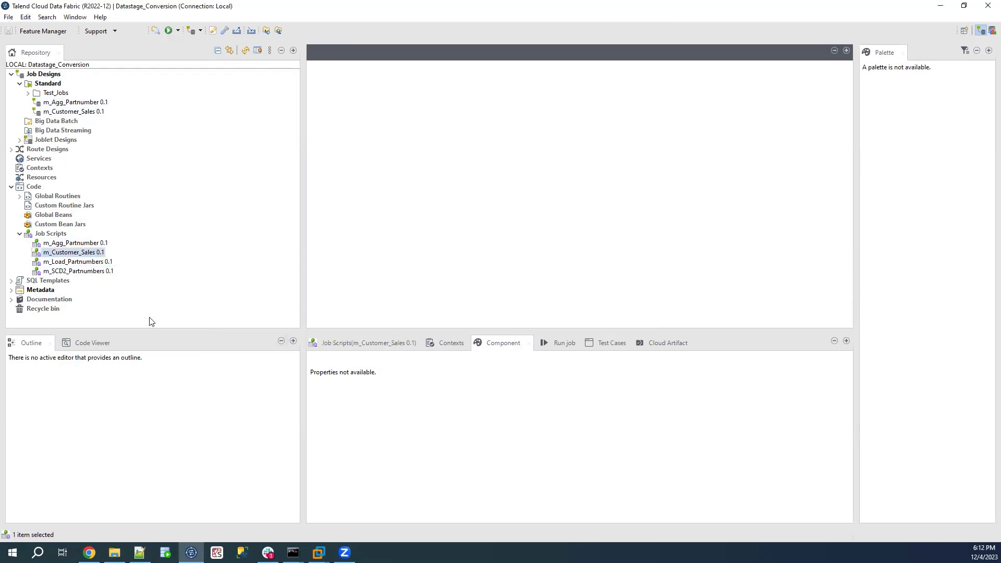
# - Generate Talend jobs from the m_Load_Partnumbers and m_SCD2_Partnumbers job scripts
pyautogui.rightClick(89, 262)
pyautogui.click(114, 277)
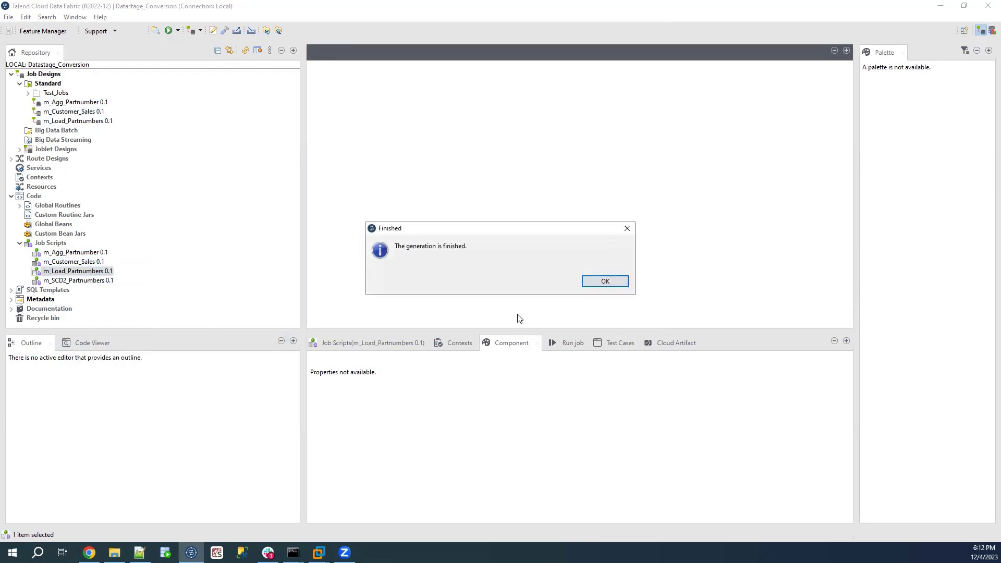
pyautogui.click(598, 283)
pyautogui.click(73, 280)
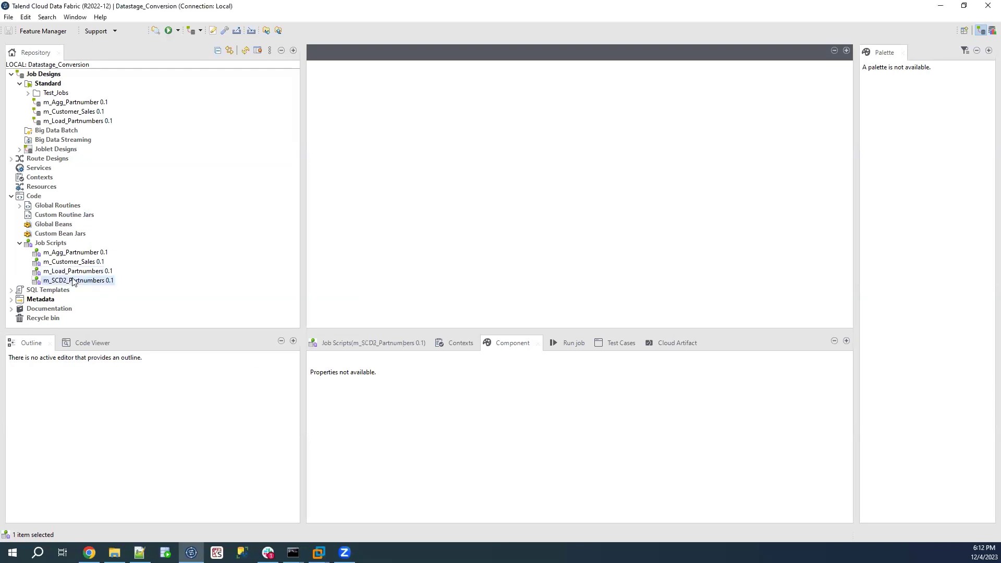
pyautogui.rightClick(74, 280)
pyautogui.click(103, 295)
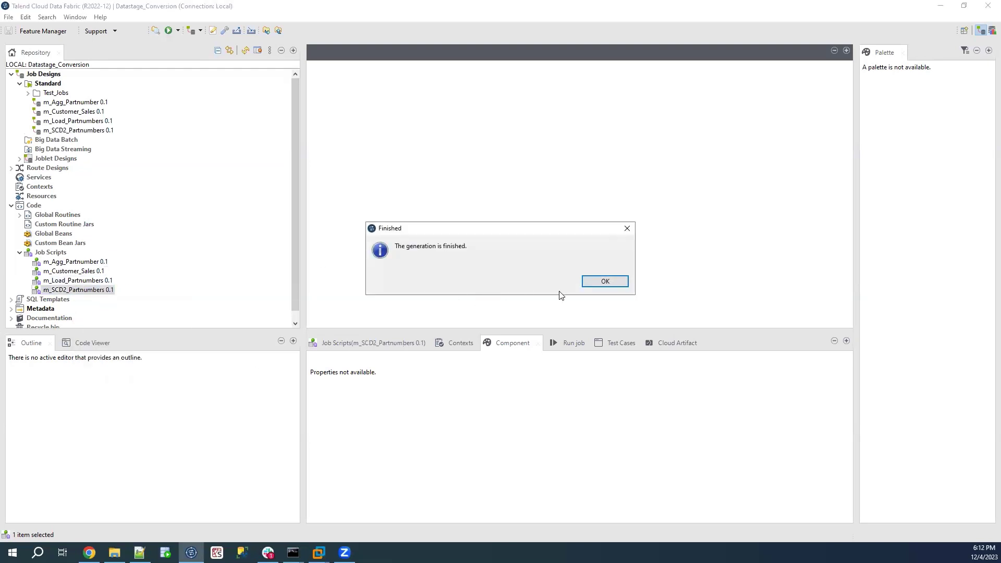
pyautogui.click(617, 285)
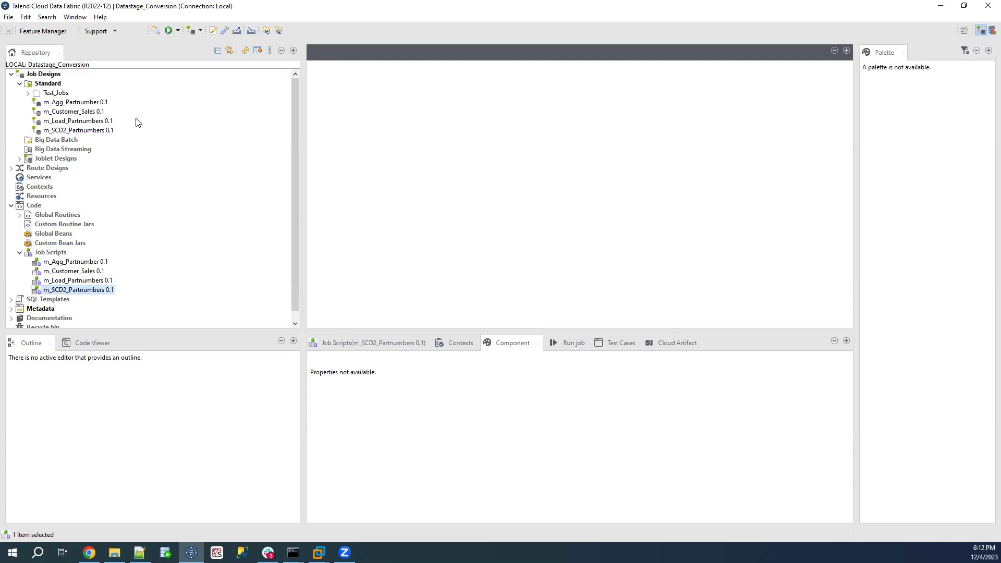
# - Open the m_Load_Partnumbers job and examine its database connection, file input, tMap and partnumbers output components
pyautogui.click(108, 124)
pyautogui.doubleClick(109, 124)
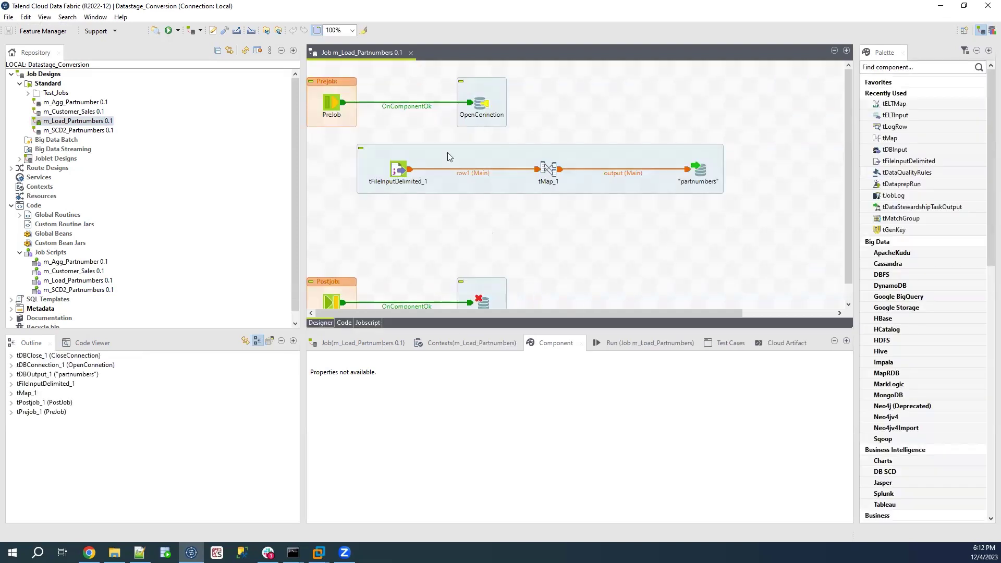
pyautogui.click(480, 104)
pyautogui.click(479, 298)
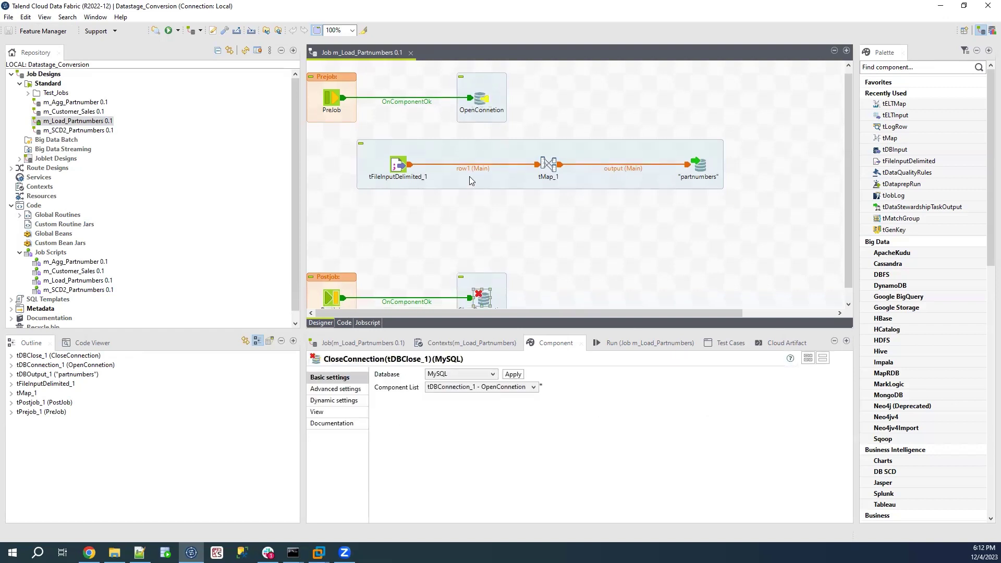
pyautogui.click(404, 169)
pyautogui.click(548, 164)
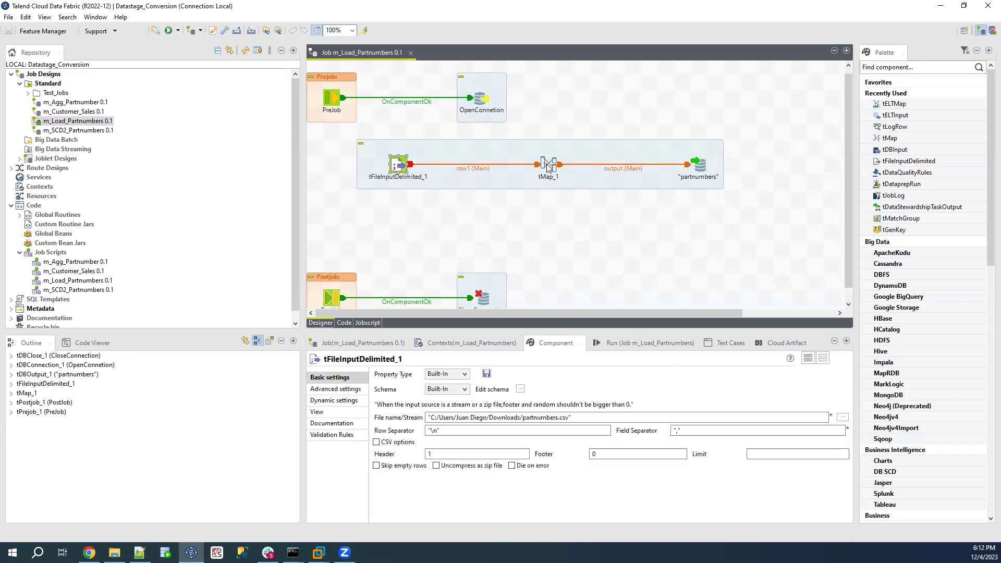
pyautogui.click(700, 166)
pyautogui.click(497, 233)
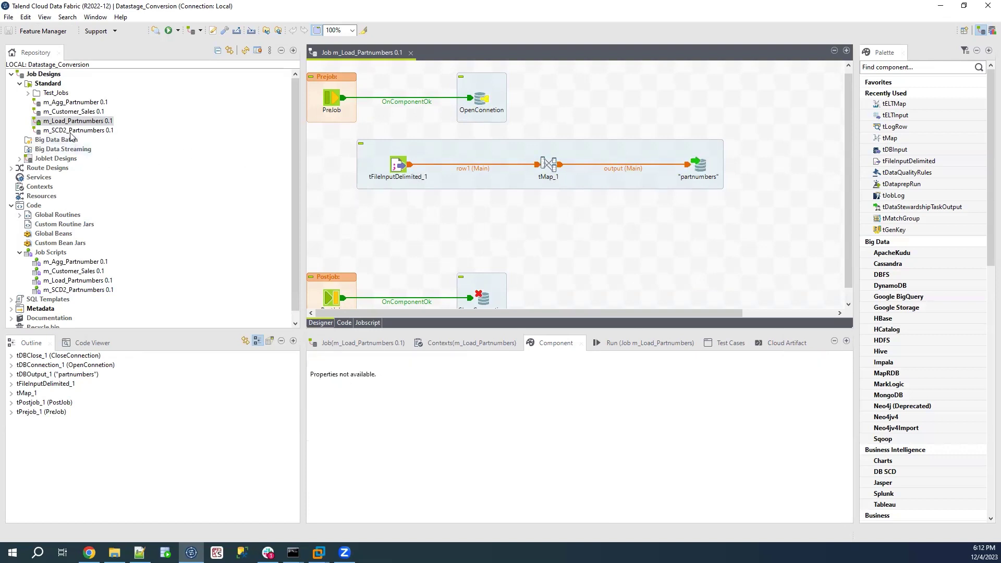
# - Open the m_Customer_Sales job and the m_Test_Migration_MySQL job from the Test_Jobs folder to examine their designs
pyautogui.click(72, 112)
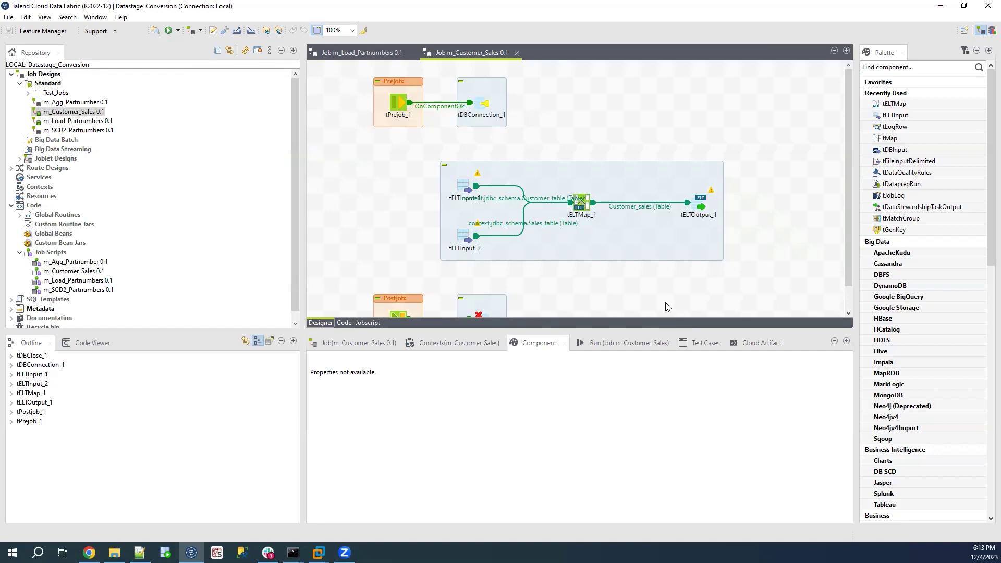
pyautogui.click(28, 93)
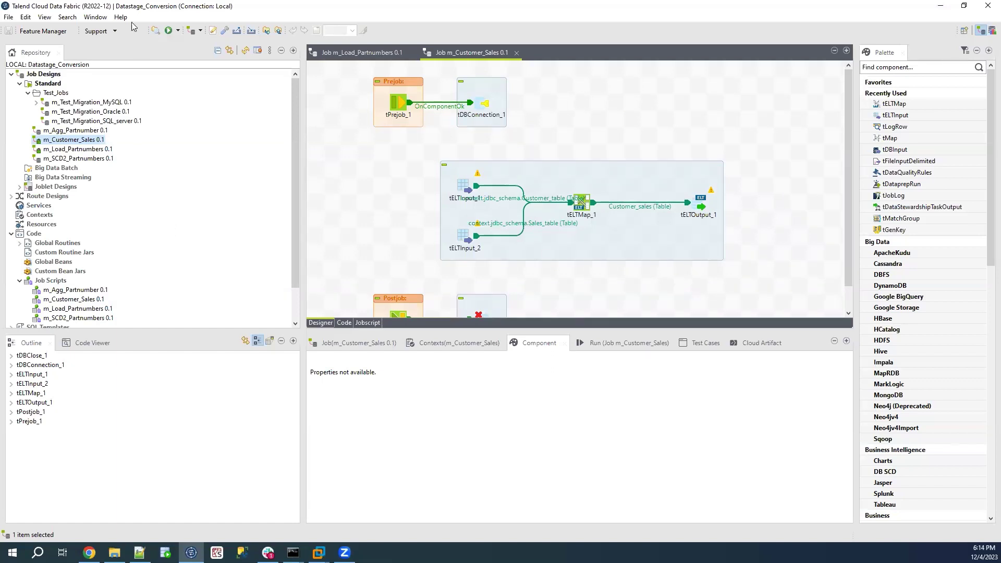
pyautogui.click(119, 103)
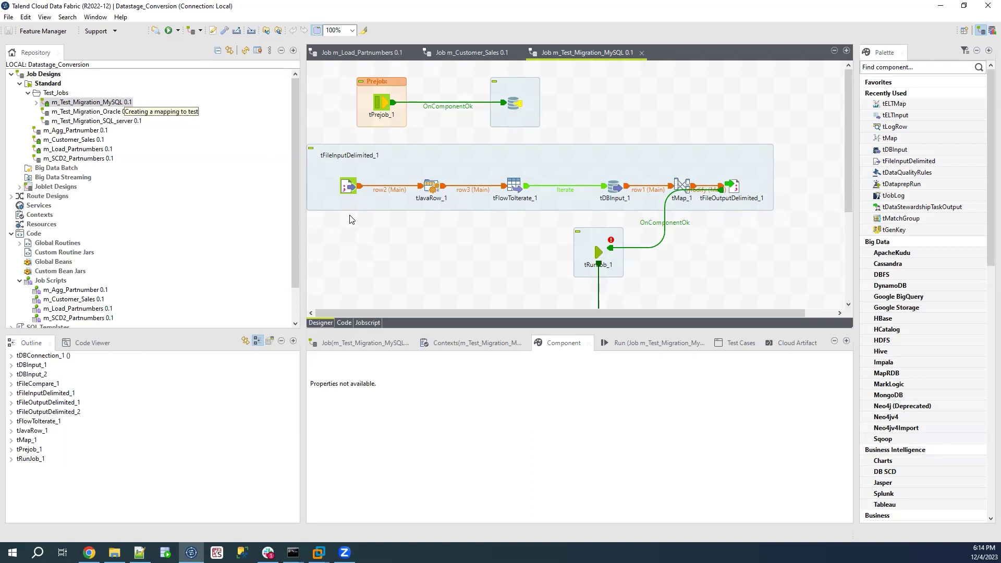
# - Switch to File Explorer and open list_mysql.txt and list_oracle.txt from the Talend_Code folder in Notepad++
pyautogui.click(114, 553)
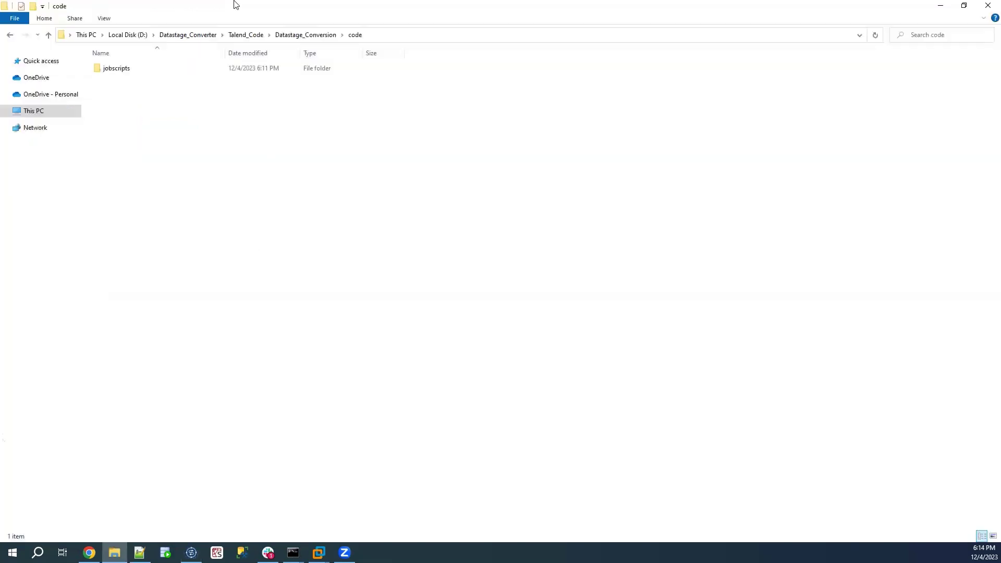
pyautogui.click(253, 36)
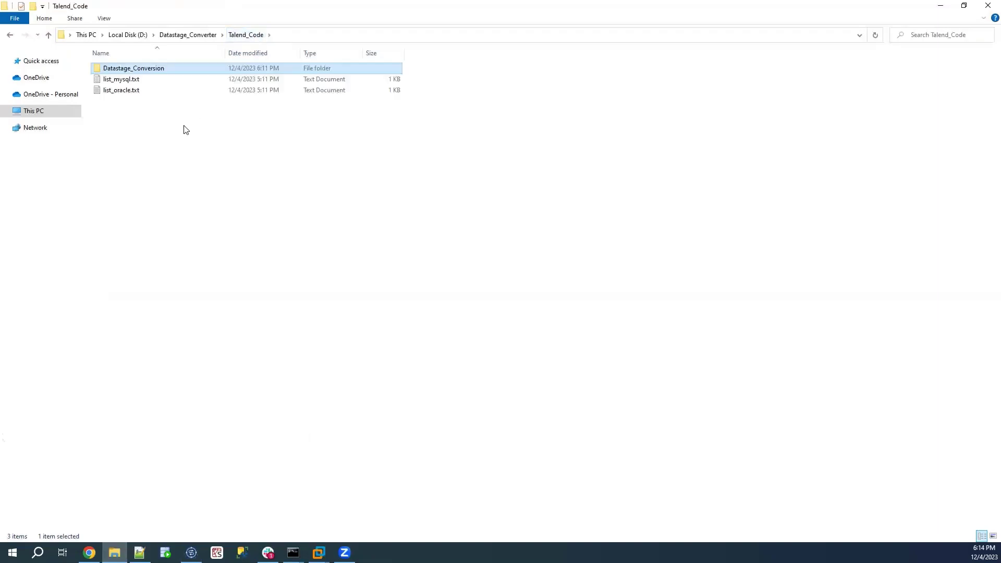
pyautogui.moveTo(130, 115); pyautogui.dragTo(117, 77)
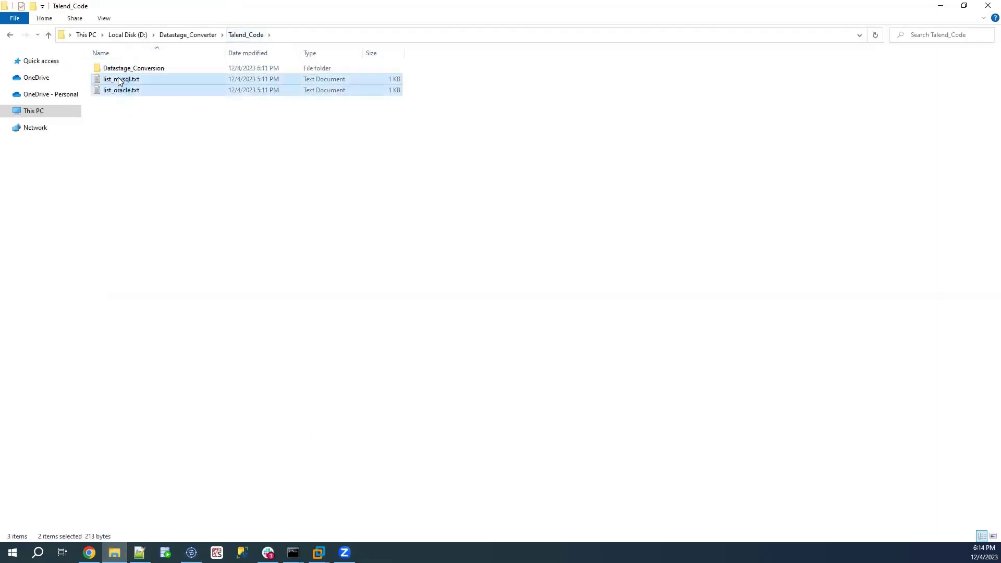
pyautogui.rightClick(118, 78)
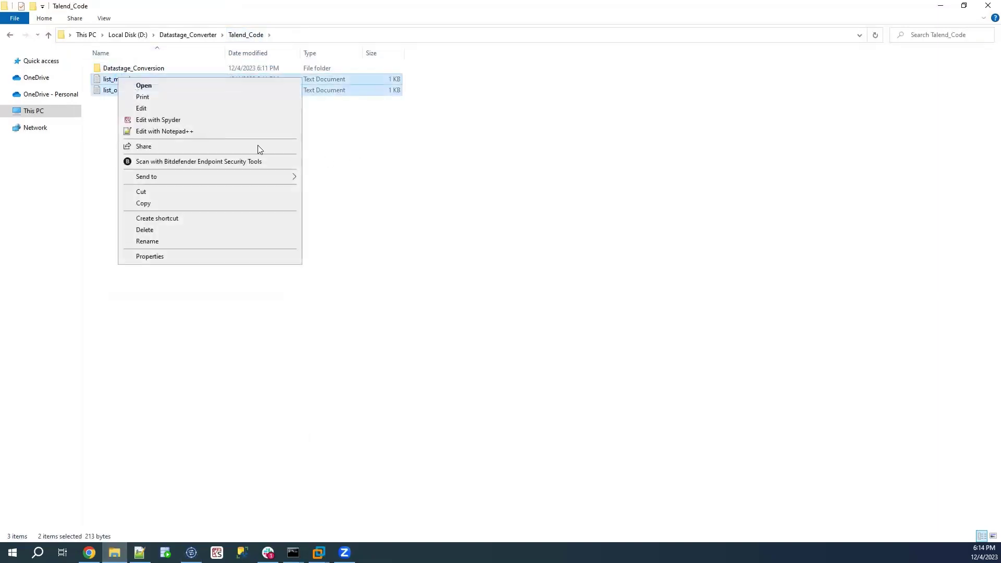
pyautogui.click(206, 131)
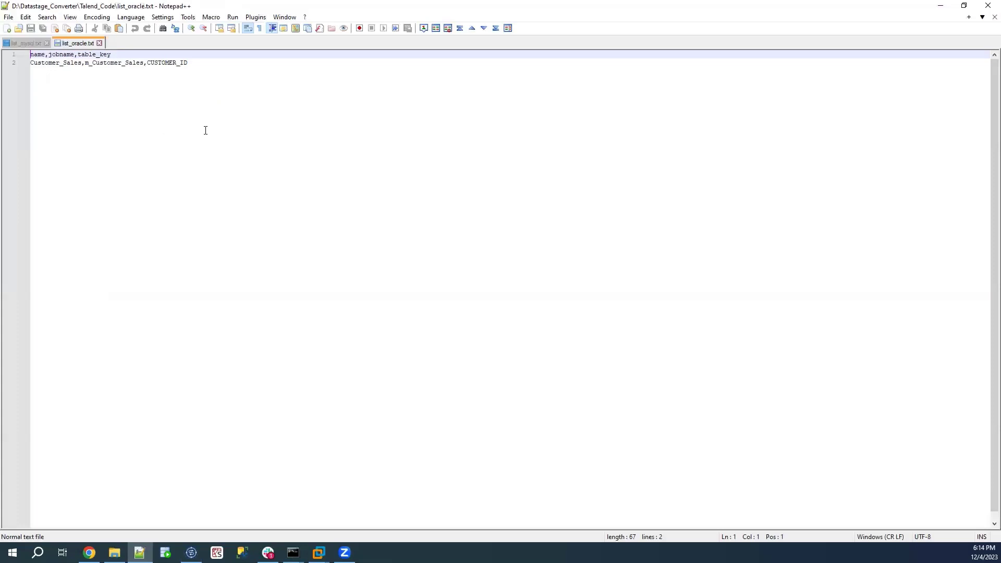
# - Examine the name, jobname and table_key values of the Customer_Sales entry in list_oracle.txt
pyautogui.doubleClick(50, 63)
pyautogui.press('Right')
pyautogui.doubleClick(110, 64)
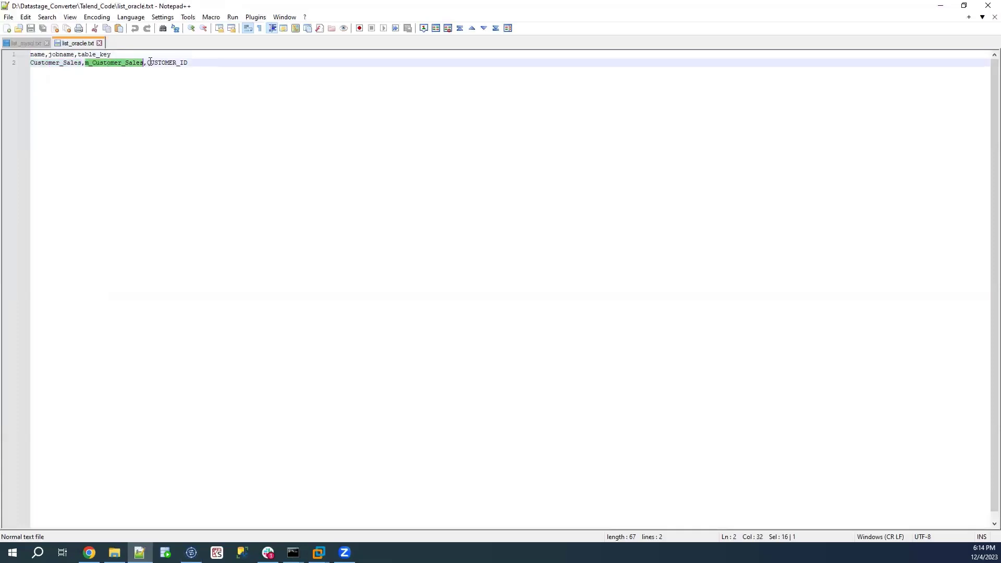
pyautogui.doubleClick(158, 63)
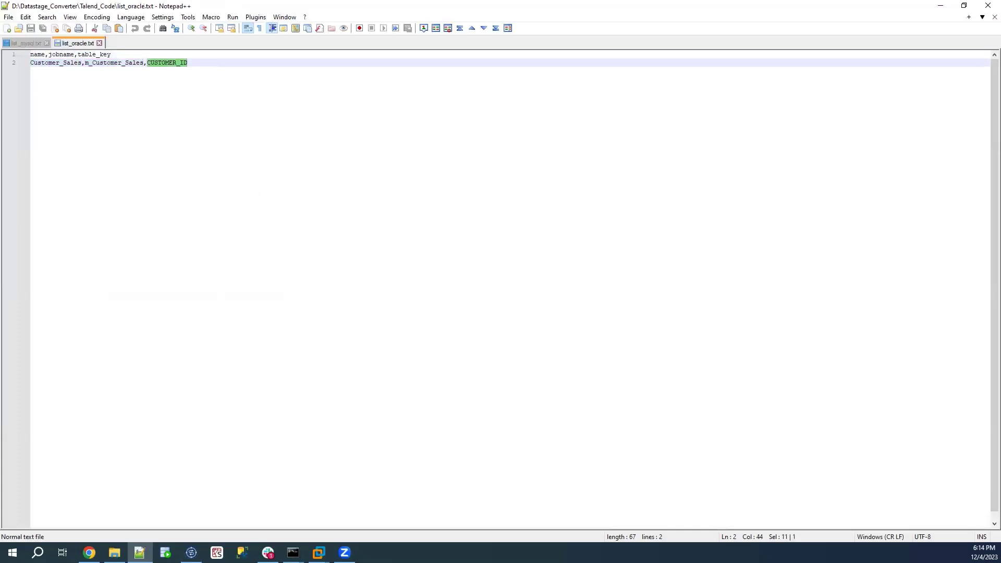
# - Switch to Talend and open the m_Test_Migration_Oracle job, checking the job name in list_oracle.txt in Notepad++
pyautogui.click(191, 553)
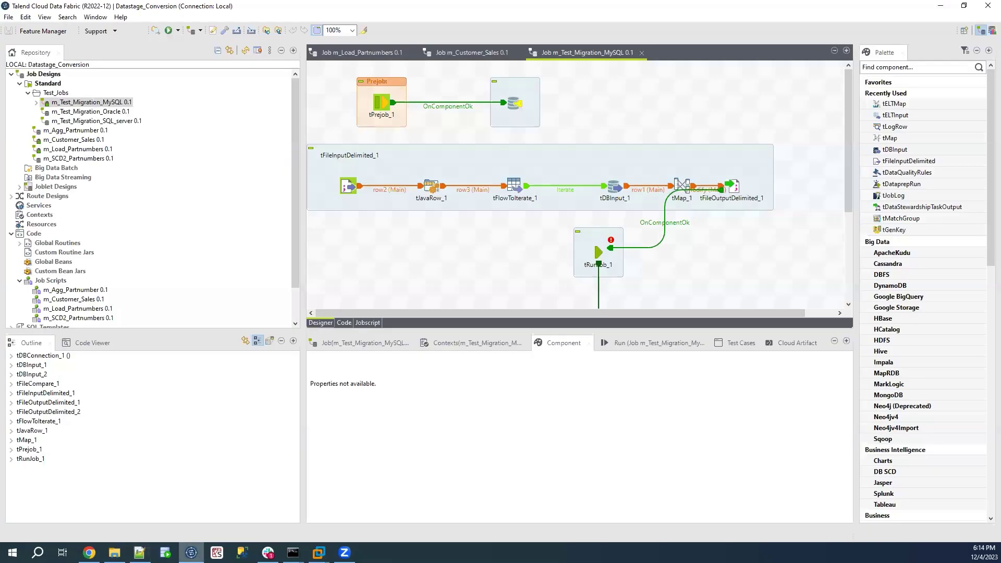
pyautogui.click(110, 112)
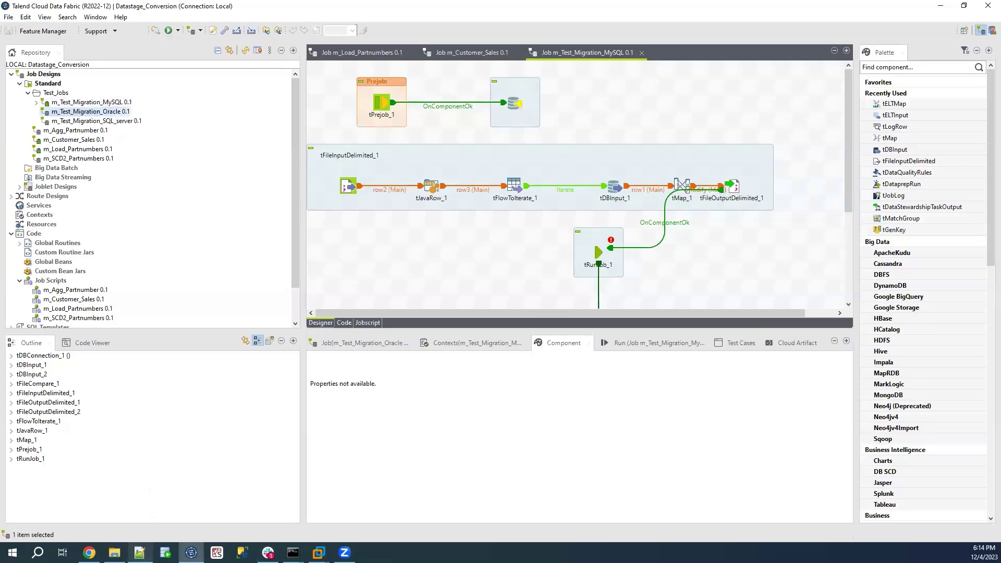
pyautogui.hotkey('alt', 'Tab')
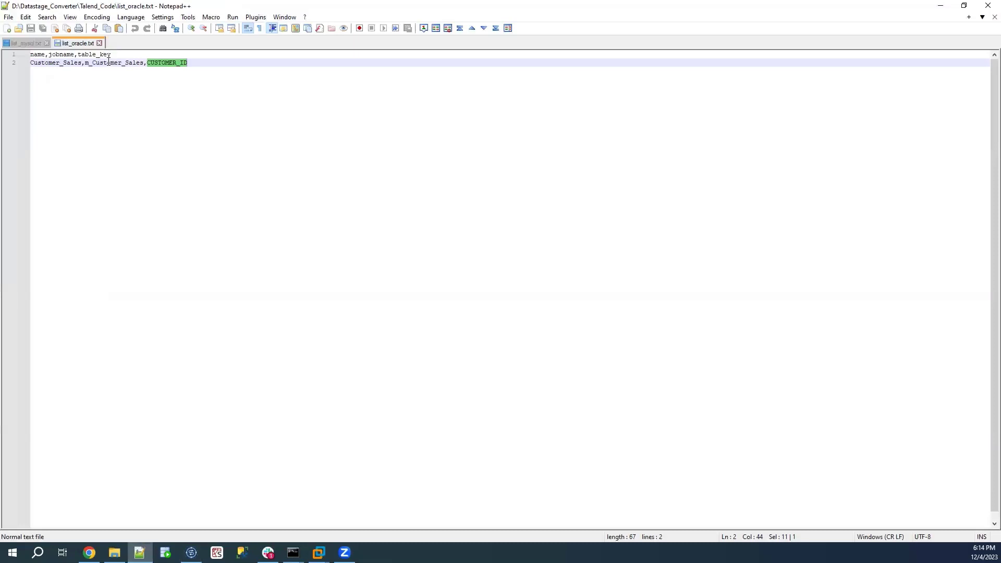
pyautogui.doubleClick(110, 62)
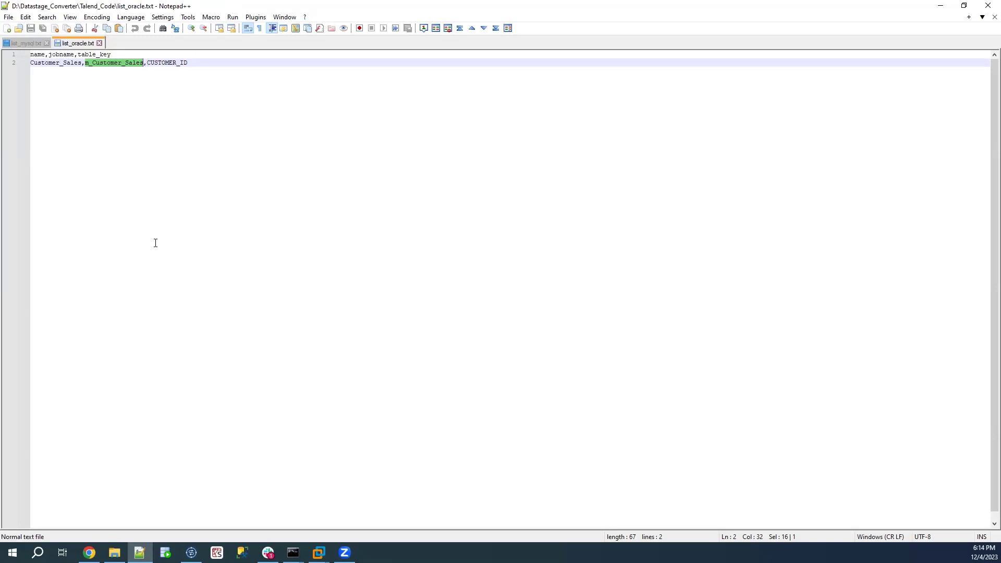
pyautogui.hotkey('alt', 'Tab')
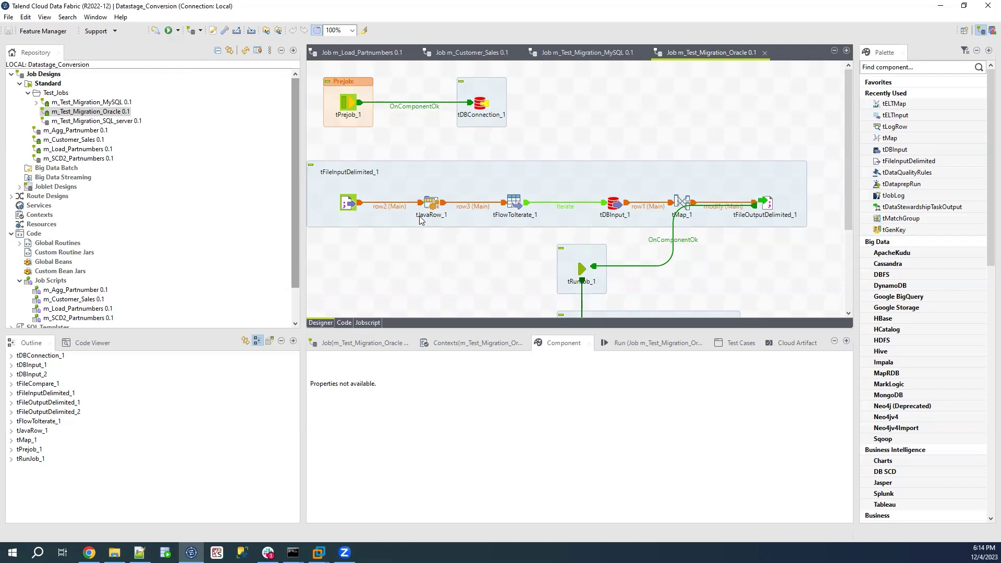
# - Examine the tFileInputDelimited_1 source file settings against the Talend_Code list files, and the remaining flow of the m_Test_Migration_Oracle job
pyautogui.click(341, 207)
pyautogui.click(345, 207)
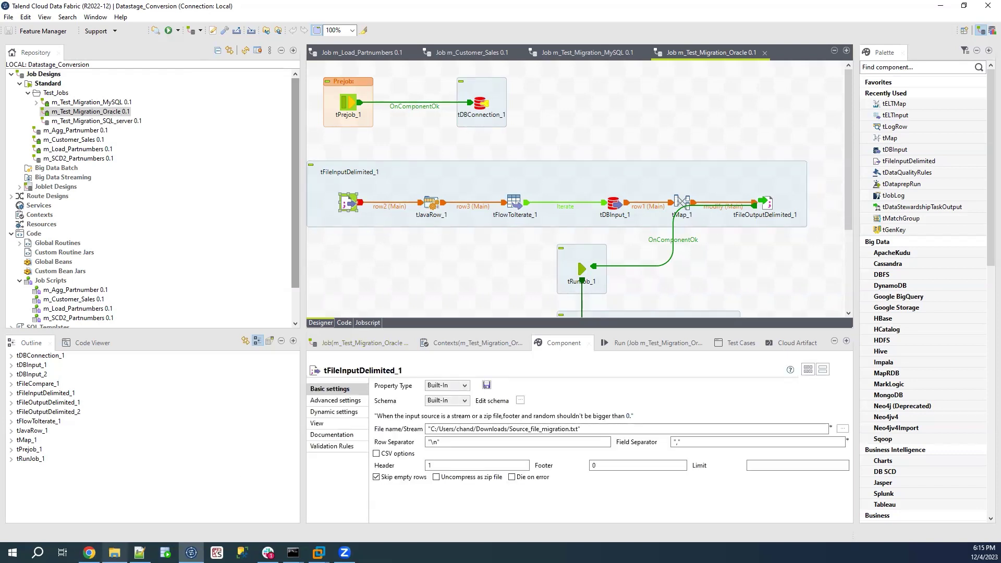
pyautogui.click(114, 552)
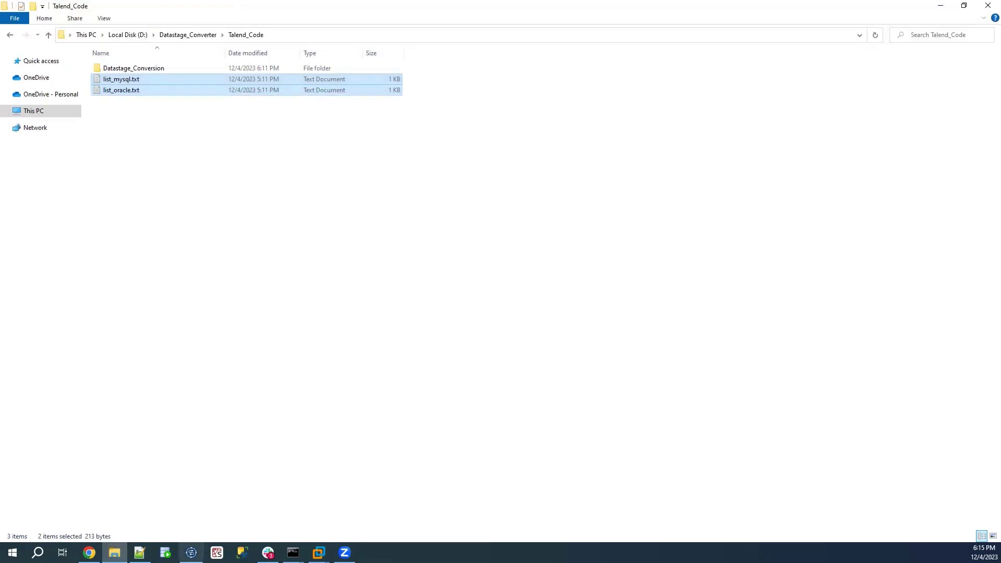
pyautogui.click(191, 552)
pyautogui.scroll(-5, 441, 256)
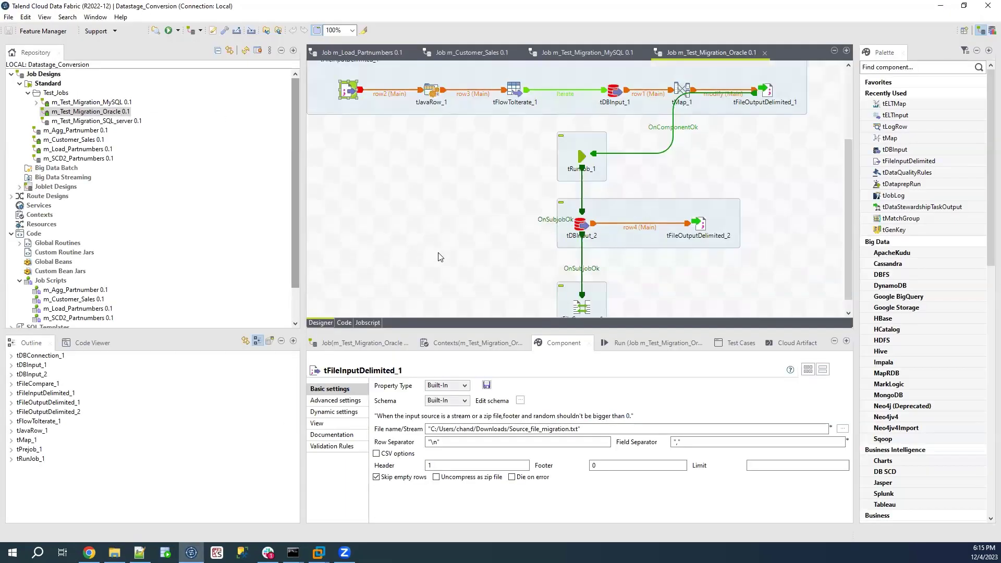